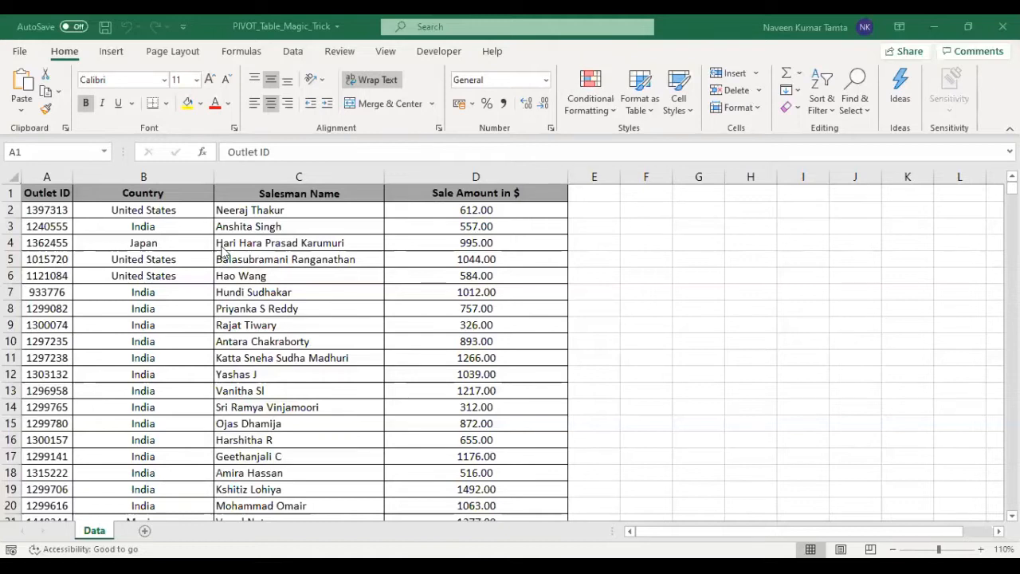
# Step: Examine the sales table's header row from Outlet ID through Sale Amount in $
pyautogui.click(30, 192)
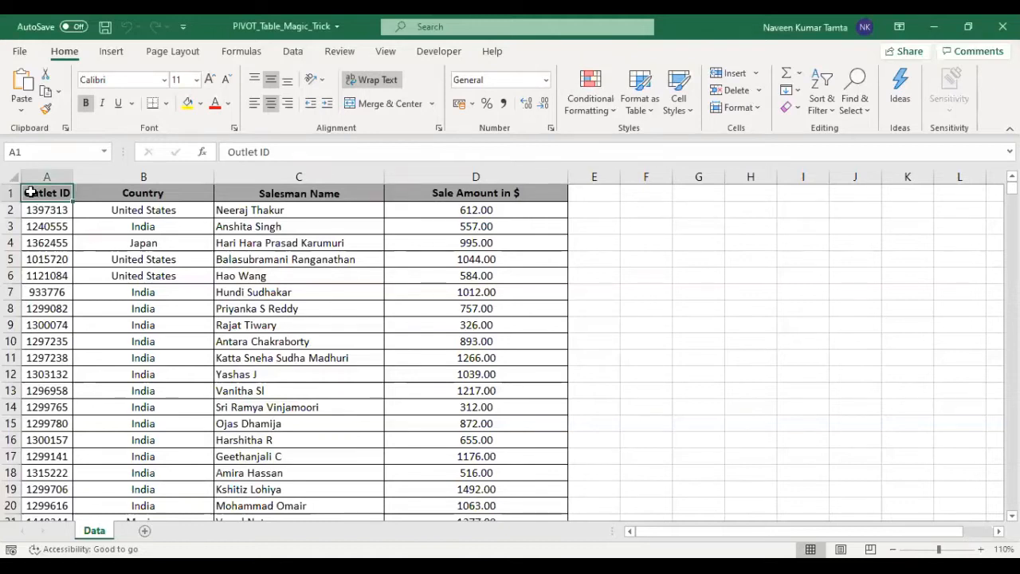
pyautogui.press('Right')
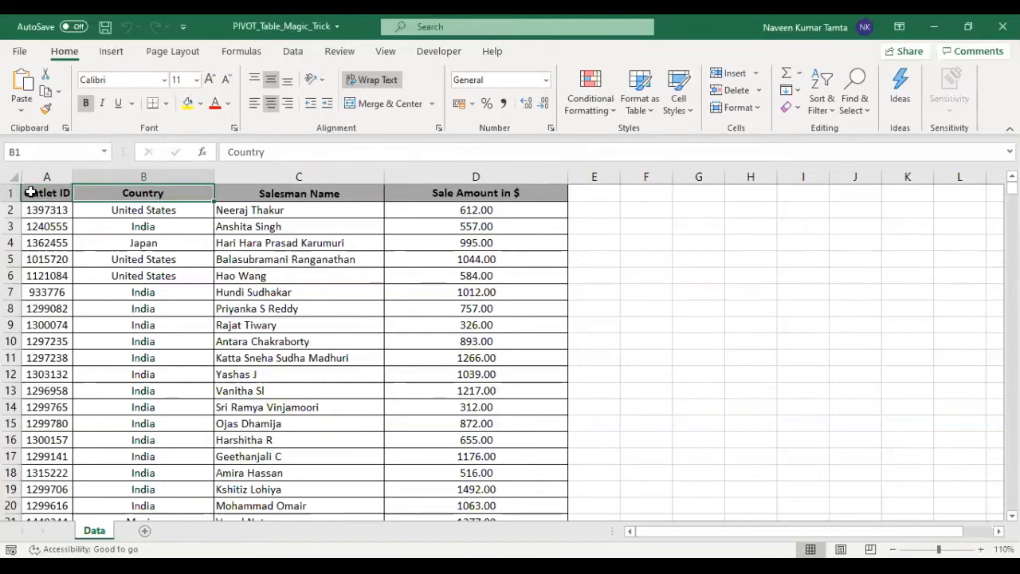
pyautogui.press('Right')
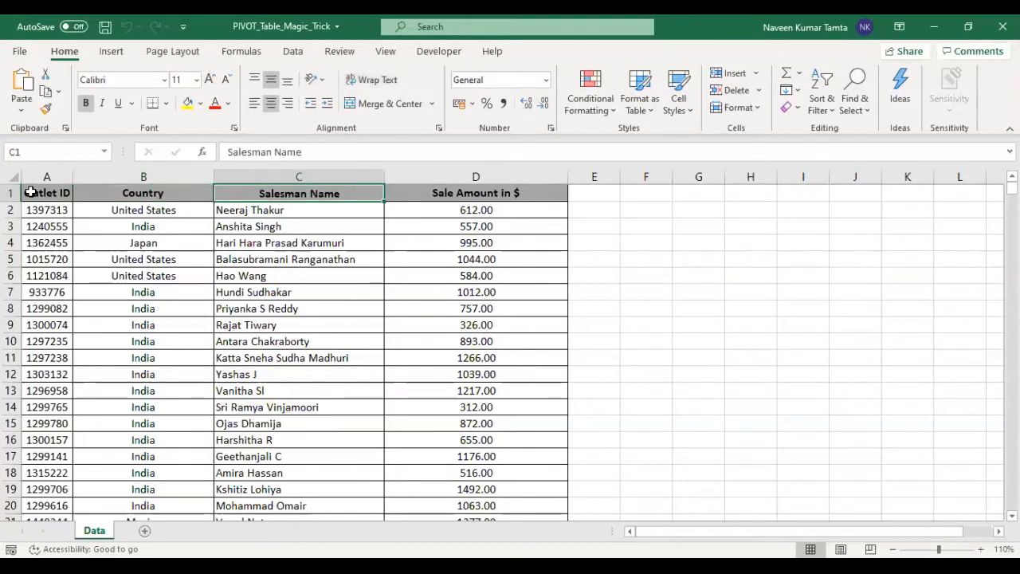
pyautogui.press('Right')
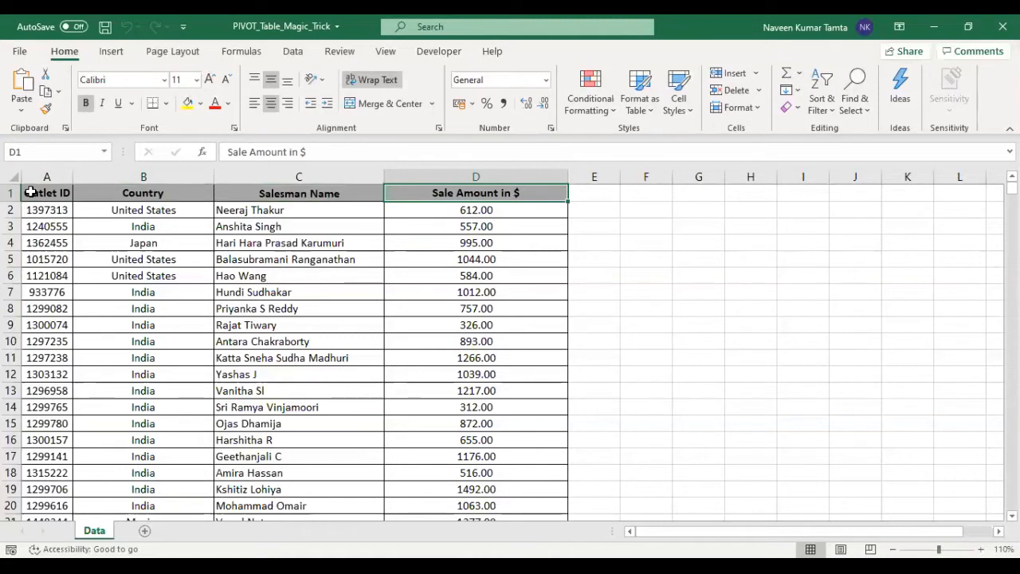
pyautogui.click(30, 192)
pyautogui.hotkey('ctrl', 'shift', 'Right')
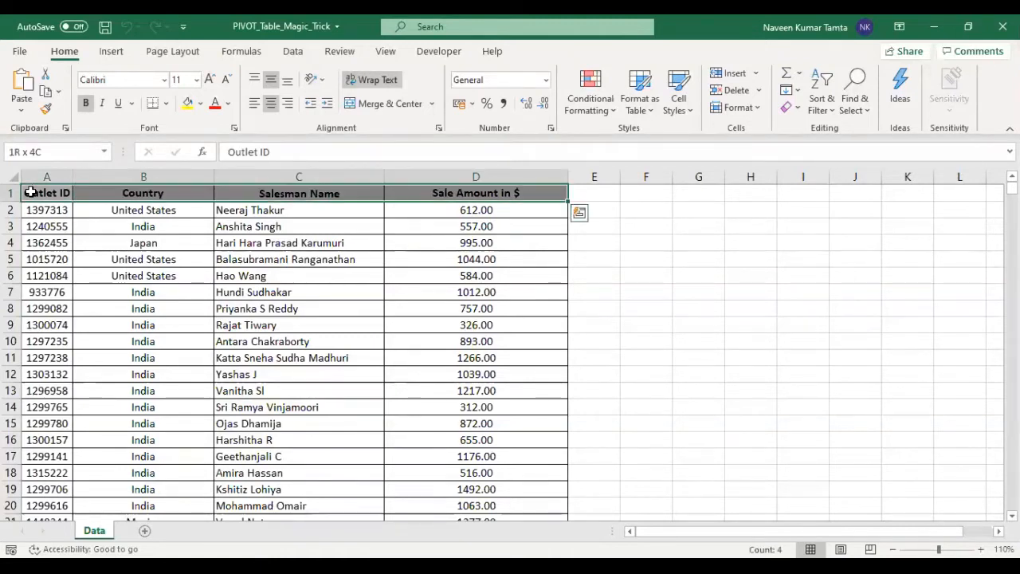
pyautogui.click(31, 192)
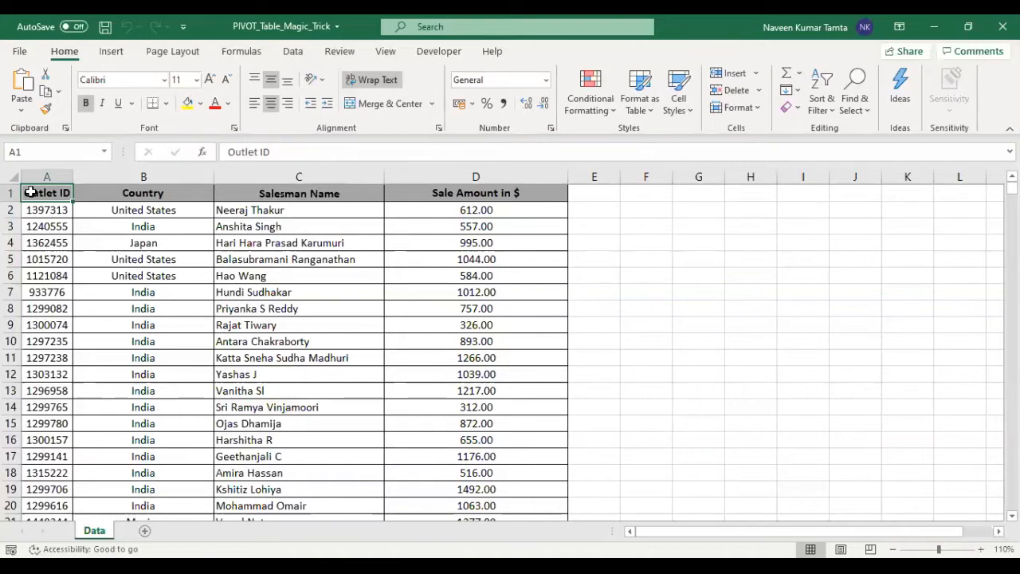
# Step: Add filters to the sales table and show only the rows whose Country is Algeria
pyautogui.hotkey('ctrl', 'shift', 'l')
pyautogui.press('Right')
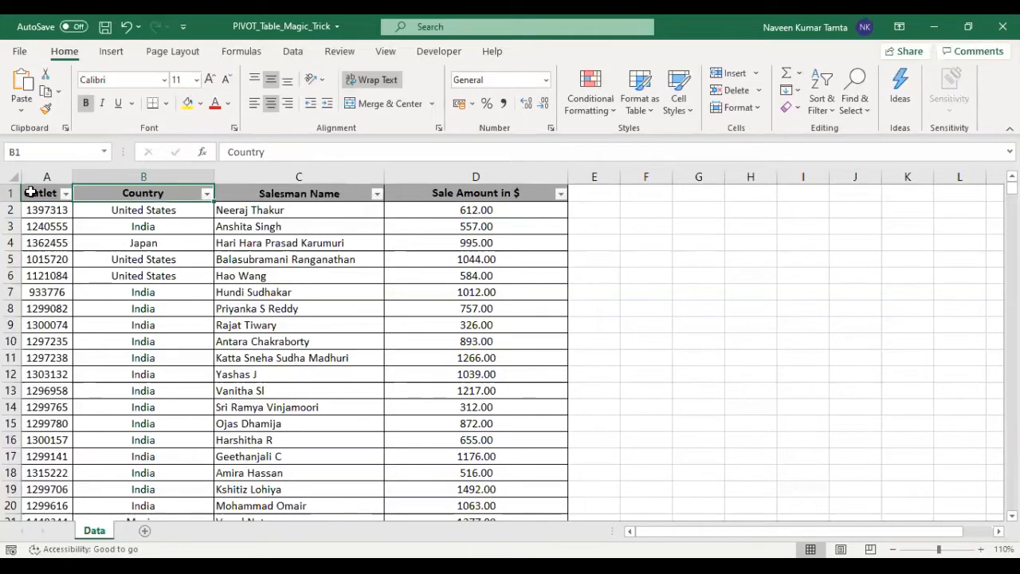
pyautogui.hotkey('alt', 'Down')
pyautogui.press('space')
pyautogui.press('Down')
pyautogui.press('space')
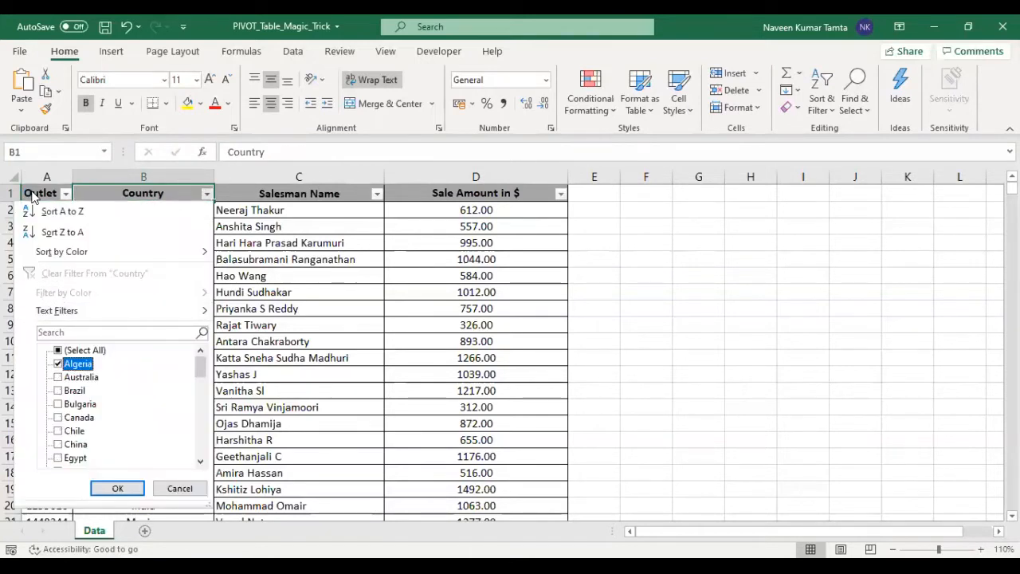
pyautogui.press('Tab')
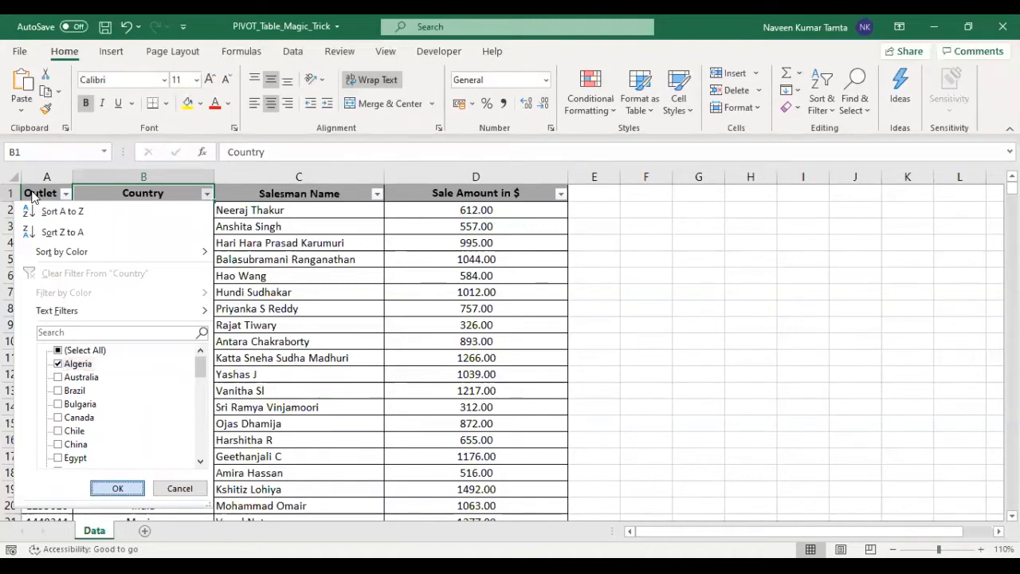
pyautogui.press('Return')
# Step: Copy the filtered table with its headers into cell A1 of a new worksheet
pyautogui.click(30, 193)
pyautogui.hotkey('ctrl', 'a')
pyautogui.hotkey('ctrl', 'c')
pyautogui.click(145, 530)
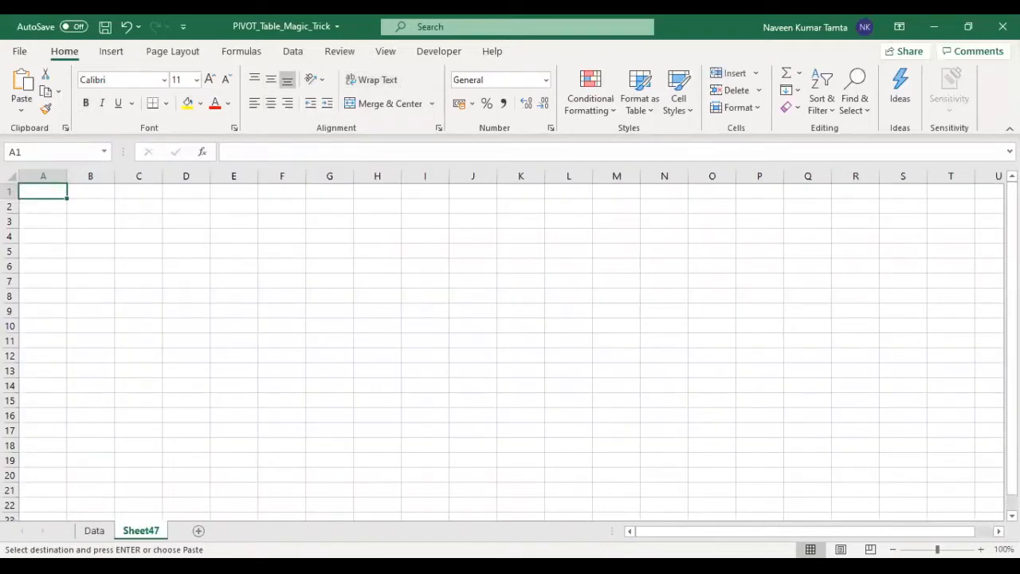
pyautogui.hotkey('ctrl', 'v')
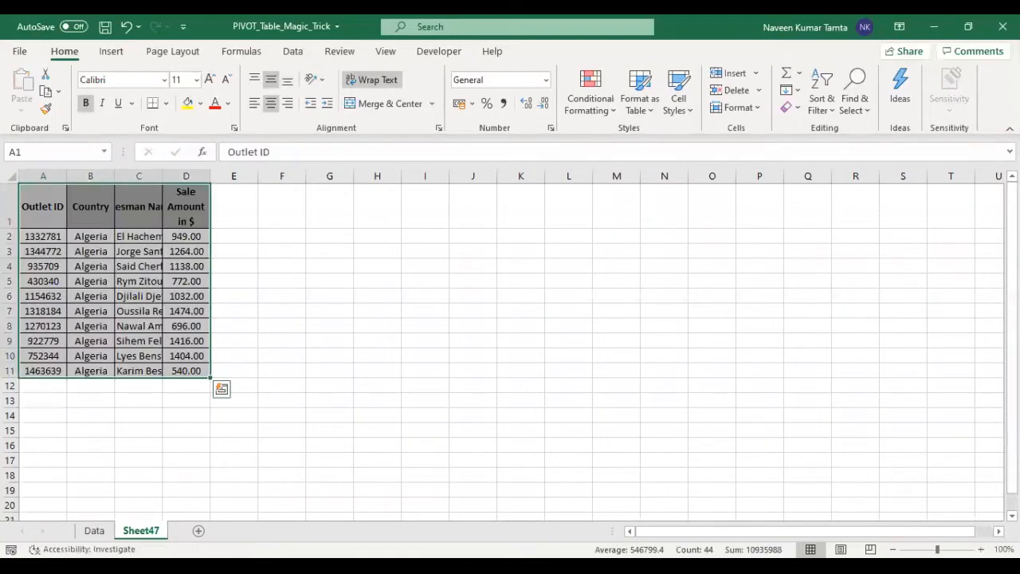
# Step: AutoFit the column widths of the pasted table on the new worksheet
pyautogui.hotkey('alt', 'h')
pyautogui.press('o')
pyautogui.press('i')
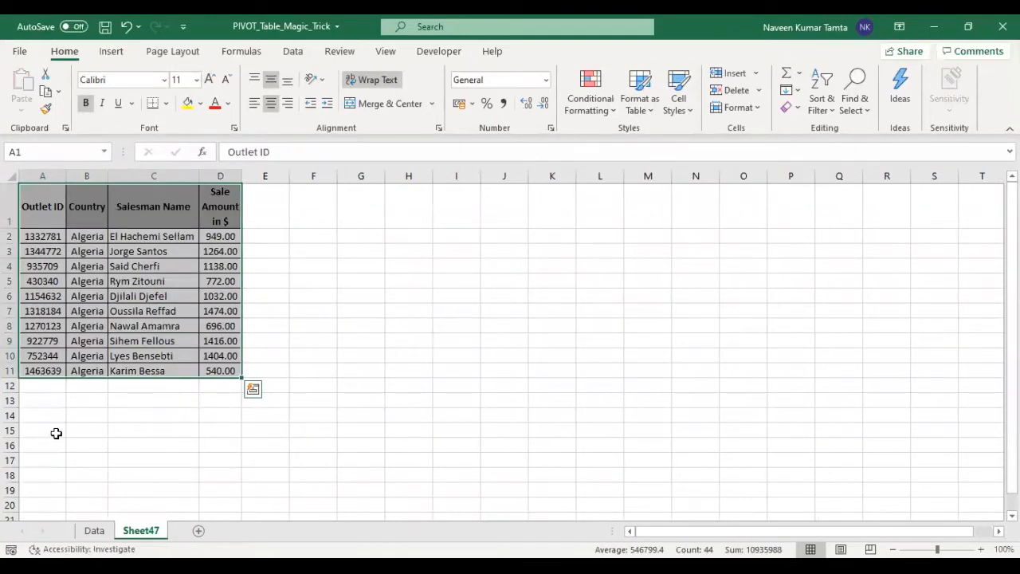
# Step: Copy the country name from cell B2 and use it to rename the new worksheet as Algeria
pyautogui.click(99, 238)
pyautogui.doubleClick(223, 151)
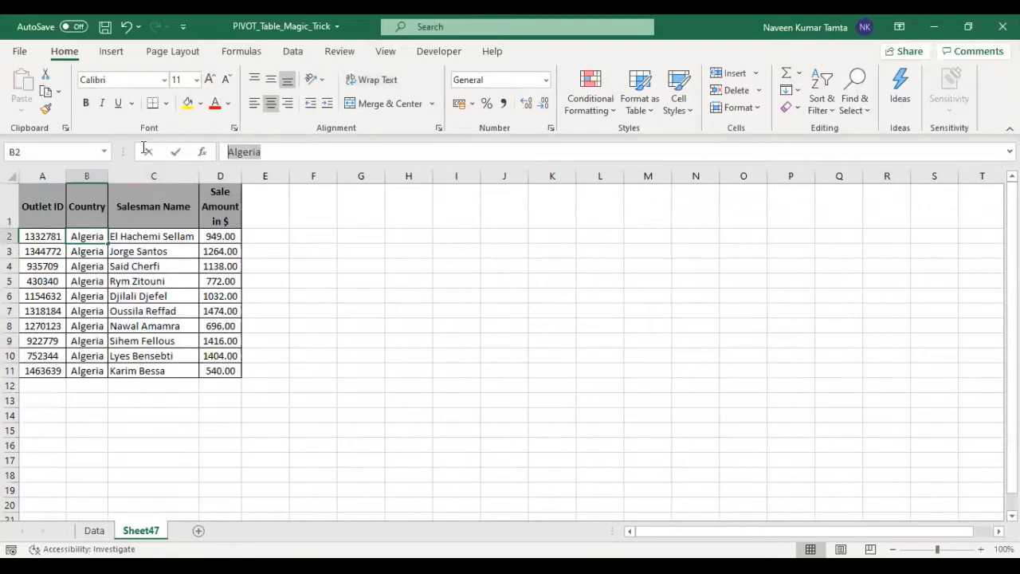
pyautogui.click(146, 152)
pyautogui.doubleClick(146, 531)
pyautogui.hotkey('ctrl', 'v')
pyautogui.press('Return')
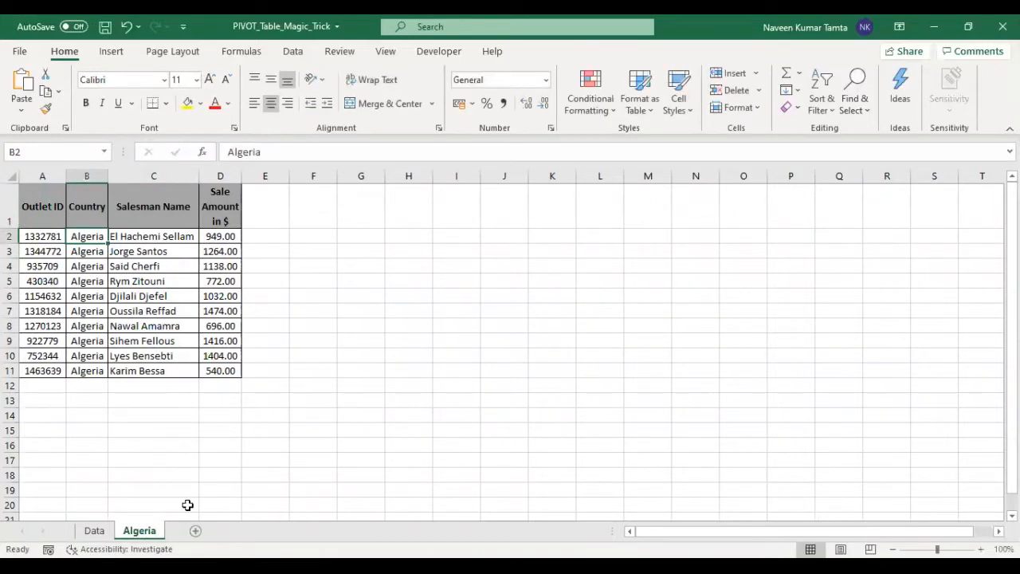
# Step: Widen the Sale Amount in $ column on the Algeria sheet to fit its header on one line
pyautogui.press('Up')
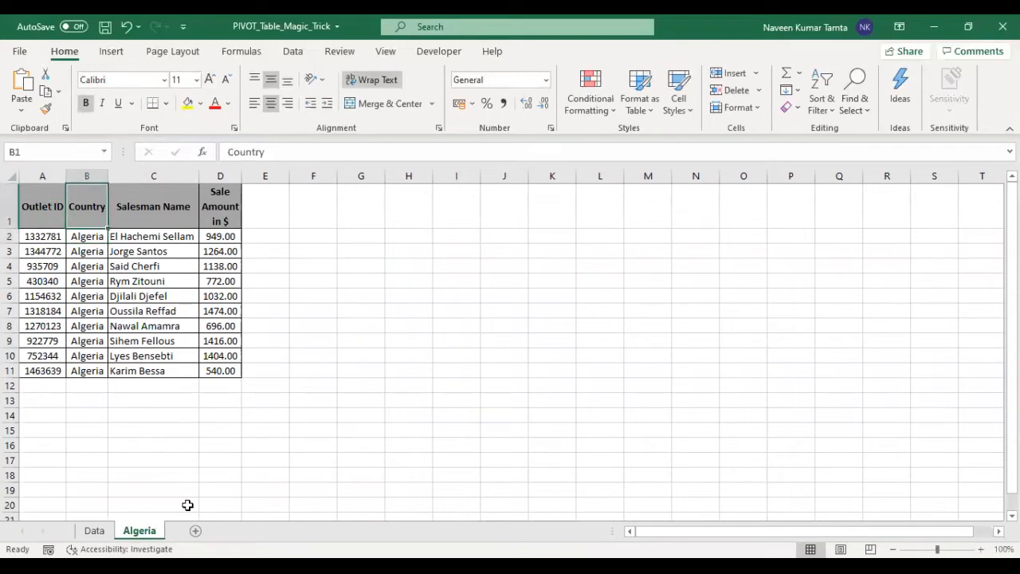
pyautogui.press('Left')
pyautogui.hotkey('ctrl', 'shift', 'Right')
pyautogui.hotkey('ctrl', 'shift', 'Down')
pyautogui.press('Up')
pyautogui.hotkey('ctrl', 'shift', 'Right')
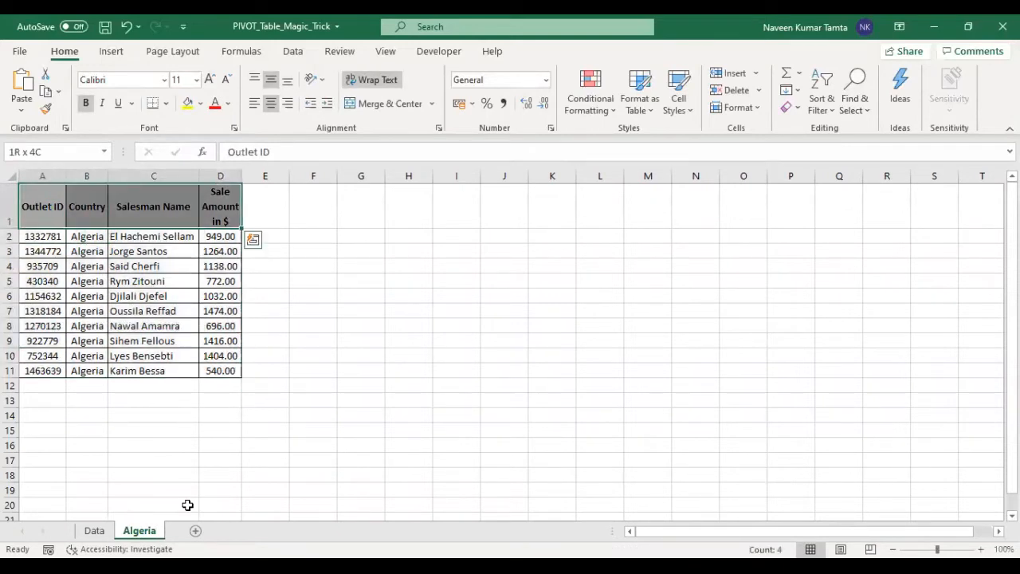
pyautogui.press('Left')
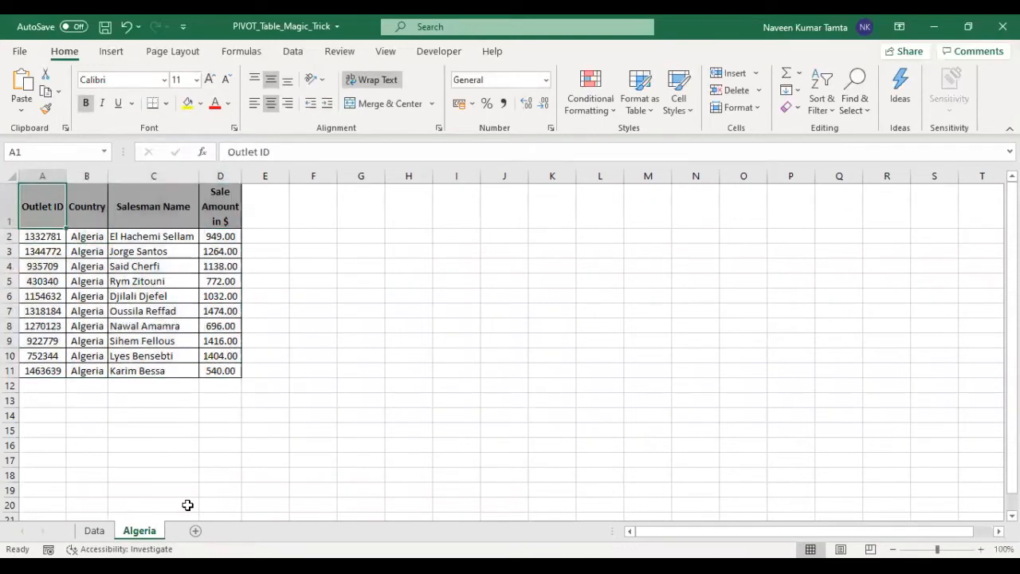
pyautogui.doubleClick(242, 176)
pyautogui.click(183, 178)
# Step: Remove the filter from the table on the Data sheet and check it against the Algeria sheet
pyautogui.click(94, 530)
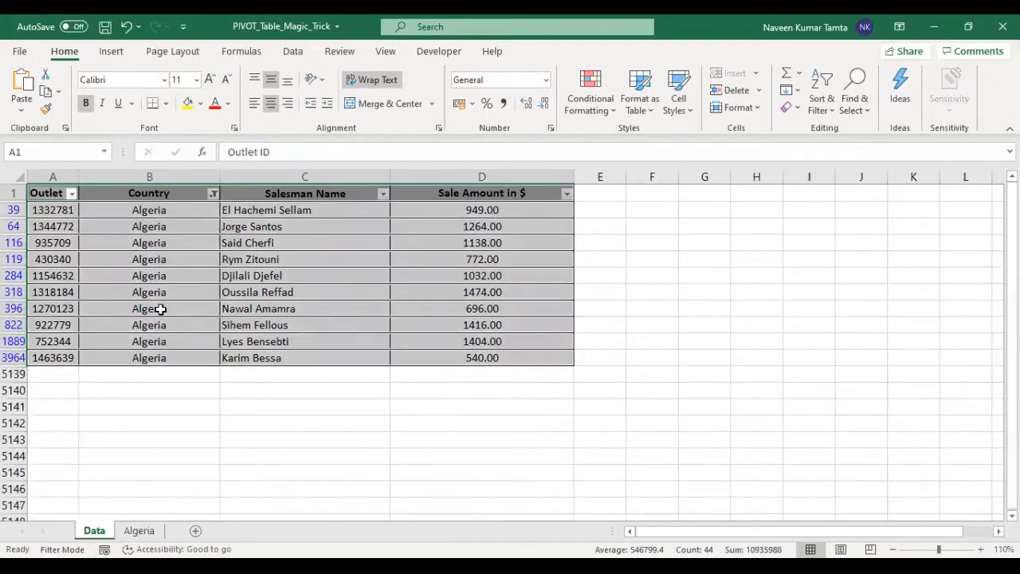
pyautogui.hotkey('ctrl', 'shift', 'l')
pyautogui.hotkey('ctrl', 'pagedown')
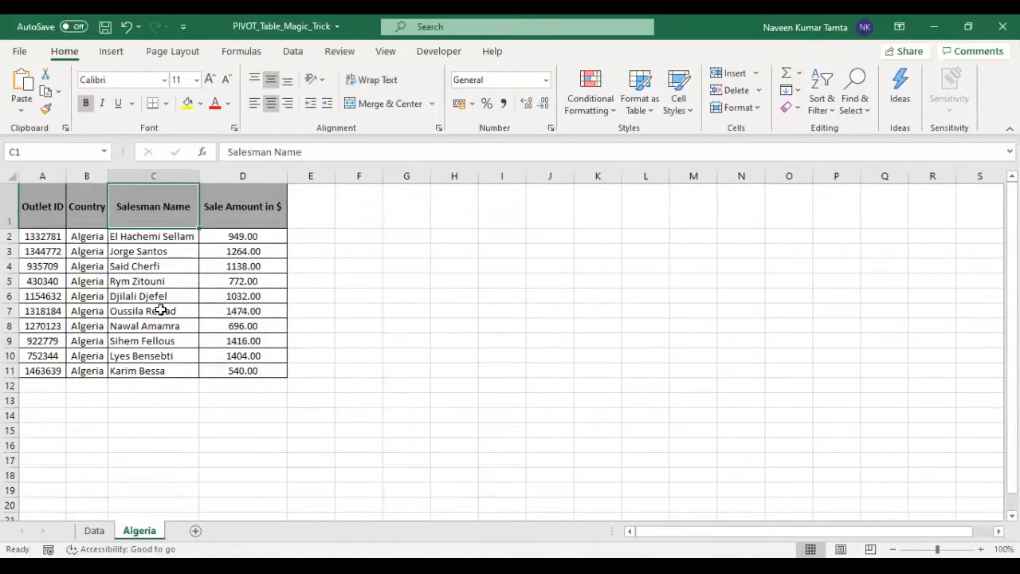
pyautogui.hotkey('ctrl', 'pageup')
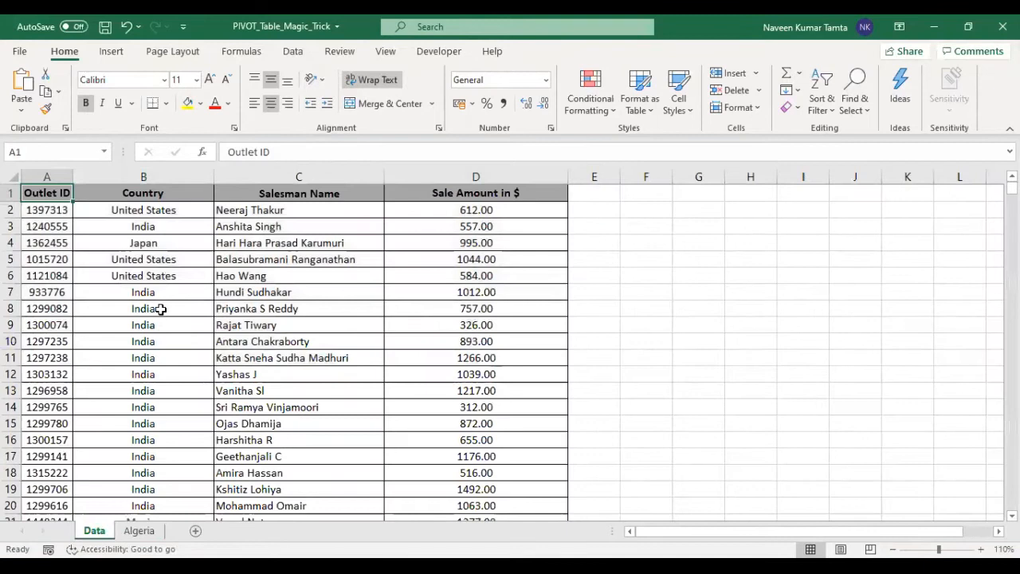
# Step: Turn the filters back on in the Data sheet and show only the Australia rows in the Country column
pyautogui.hotkey('ctrl', 'shift', 'l')
pyautogui.press('Right')
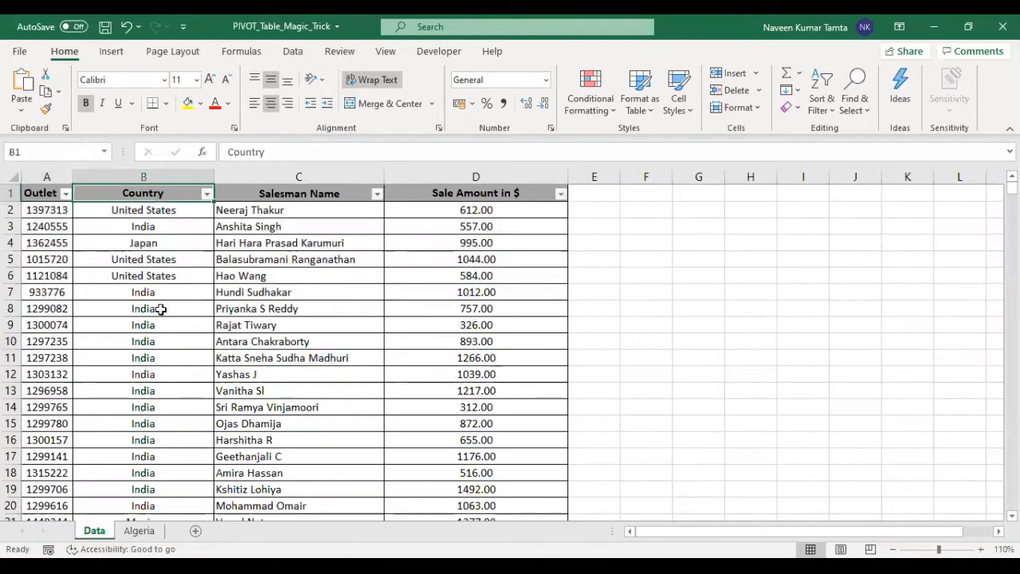
pyautogui.hotkey('alt', 'Down')
pyautogui.press('e')
pyautogui.press('Down')
pyautogui.press('space')
pyautogui.press('Down')
pyautogui.press('Down')
pyautogui.press('space')
pyautogui.press('Tab')
pyautogui.press('Return')
# Step: Select the filtered Australia table, return to cell A1 and remove the filters from the table
pyautogui.press('Left')
pyautogui.hotkey('ctrl', 'shift', 'Right')
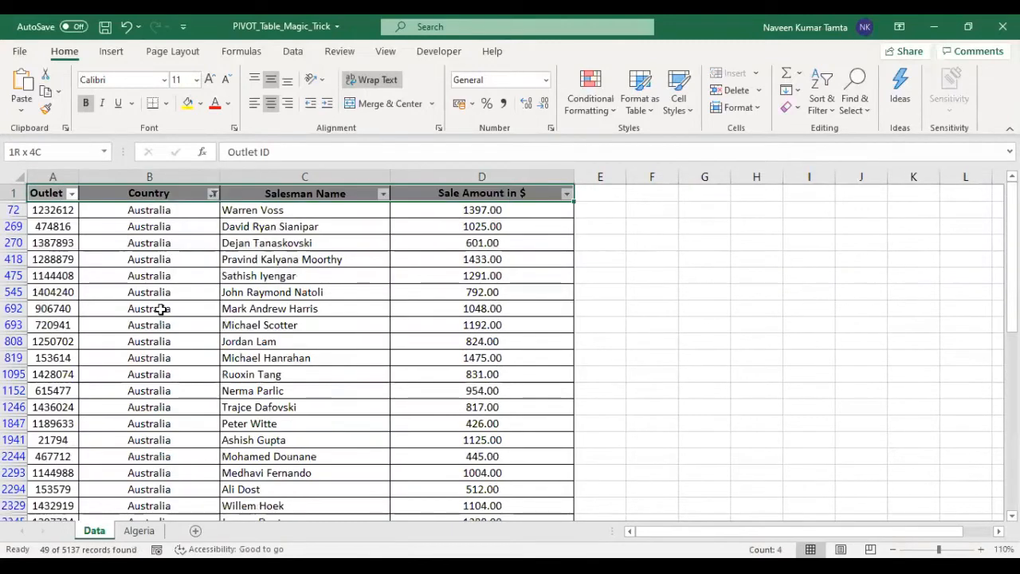
pyautogui.hotkey('ctrl', 'shift', 'Down')
pyautogui.hotkey('ctrl', 'Home')
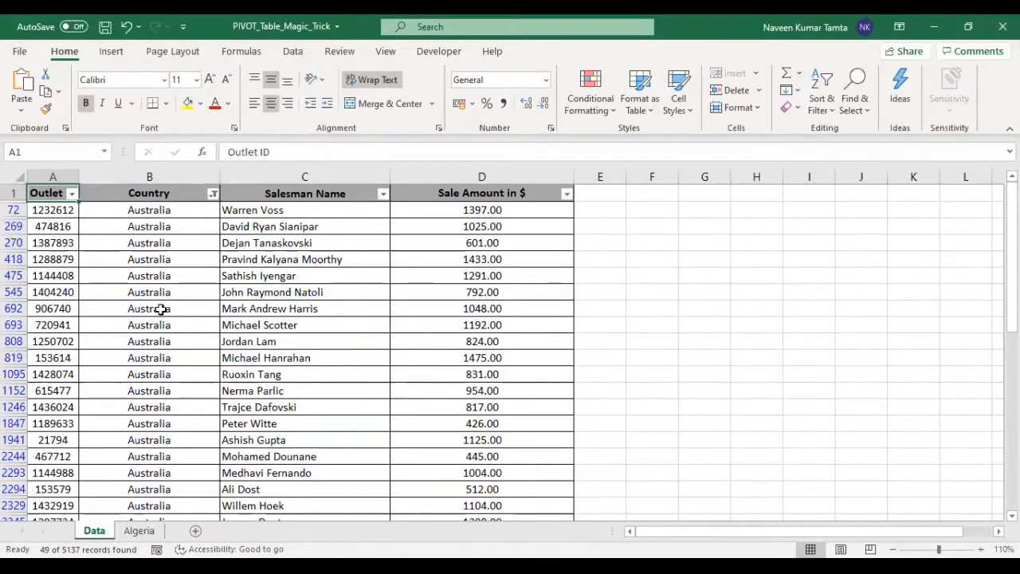
pyautogui.hotkey('ctrl', 'shift', 'l')
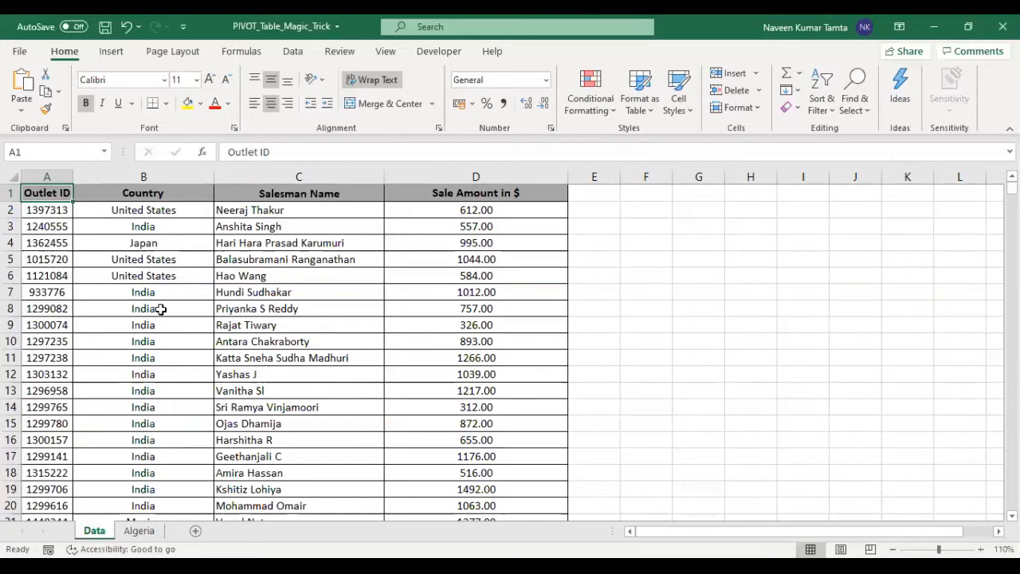
# Step: Delete the Algeria worksheet and return to cell A1 of the Data sheet
pyautogui.rightClick(143, 530)
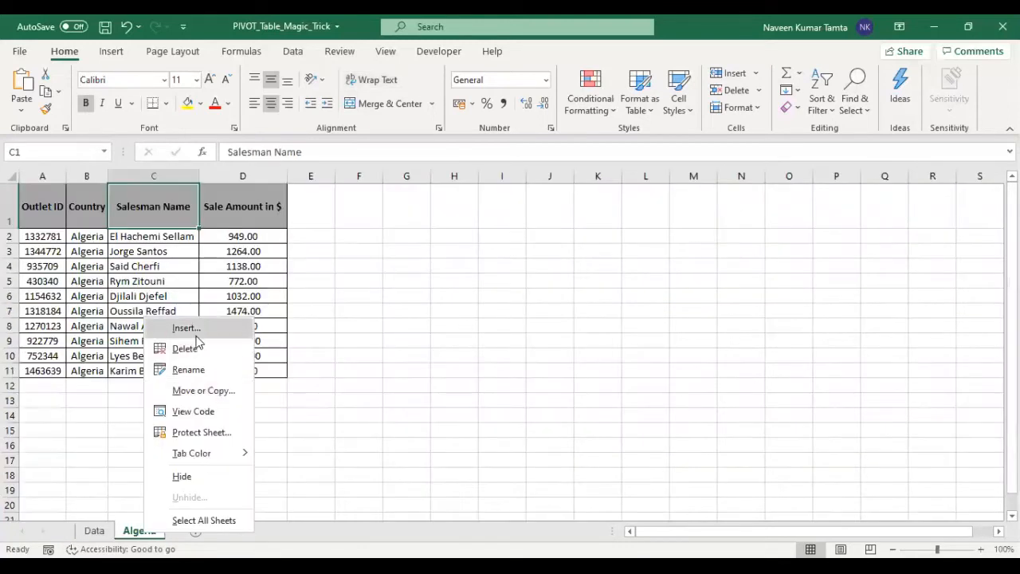
pyautogui.click(184, 348)
pyautogui.click(144, 257)
pyautogui.hotkey('ctrl', 'Up')
pyautogui.hotkey('ctrl', 'Left')
pyautogui.hotkey('ctrl', 'shift', 'Right')
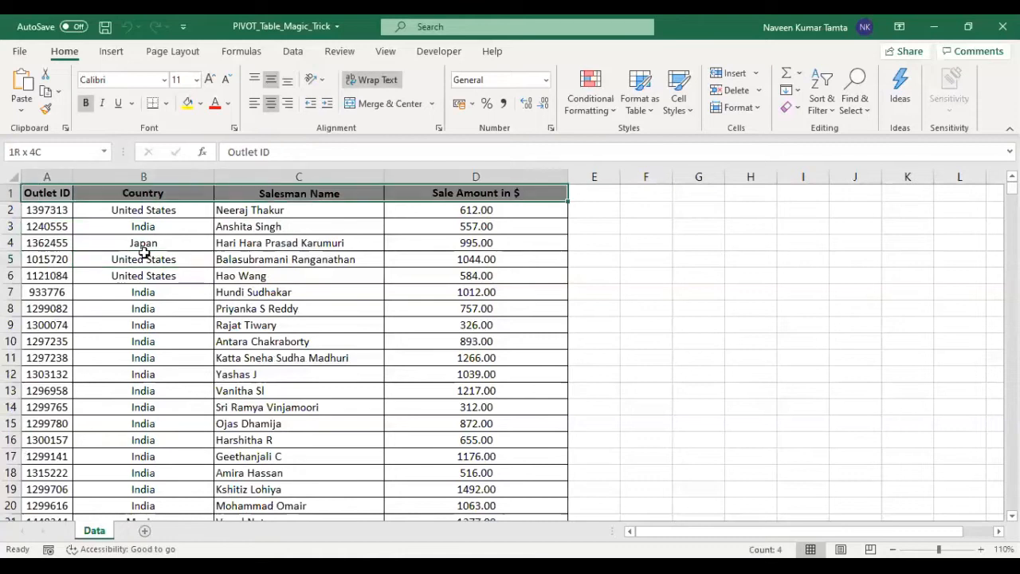
pyautogui.hotkey('ctrl', 'Home')
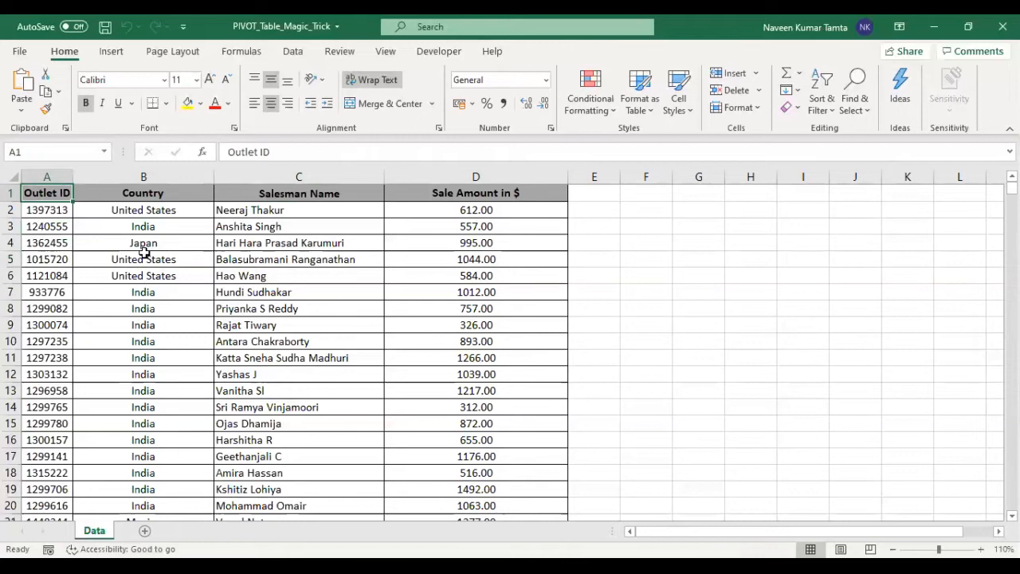
# Step: Create a PivotTable from the range Data!$A$1:$D$5138 on a new worksheet
pyautogui.click(708, 269)
pyautogui.click(50, 195)
pyautogui.click(113, 51)
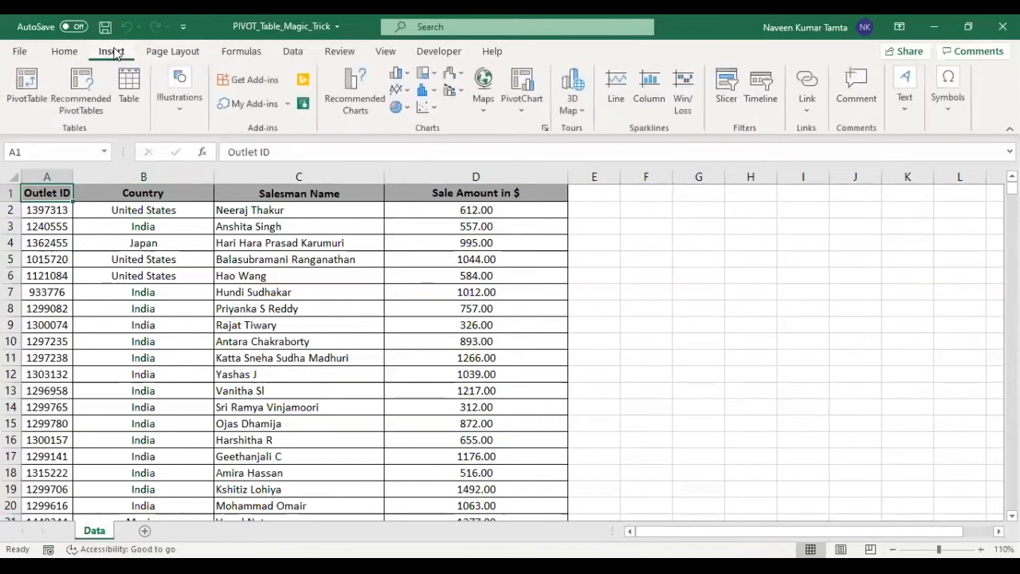
pyautogui.click(26, 90)
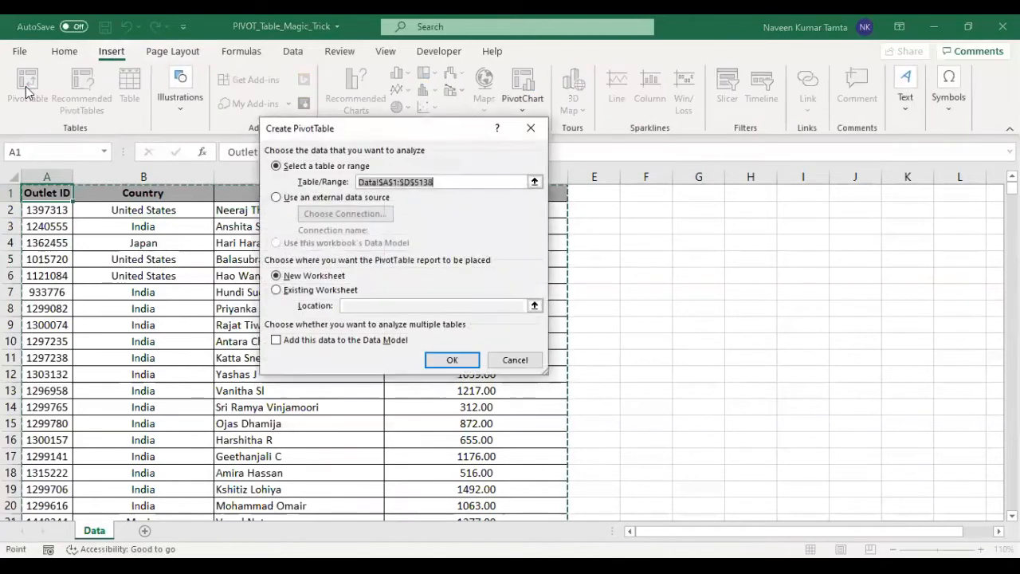
pyautogui.click(462, 369)
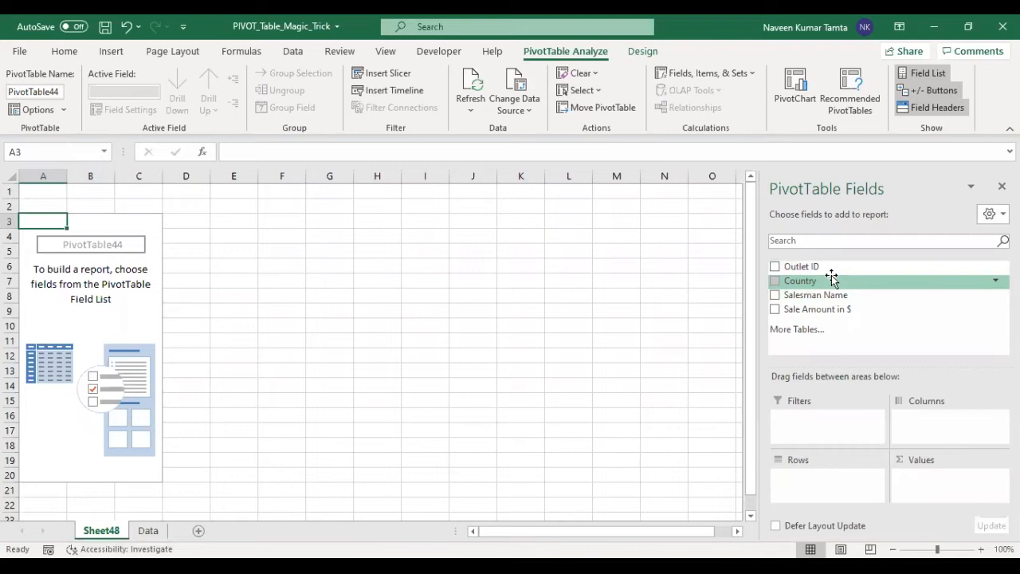
# Step: Lay out the PivotTable with Country as a filter, Salesman Name in rows and Sale Amount in $ in values
pyautogui.moveTo(831, 278); pyautogui.dragTo(814, 430)
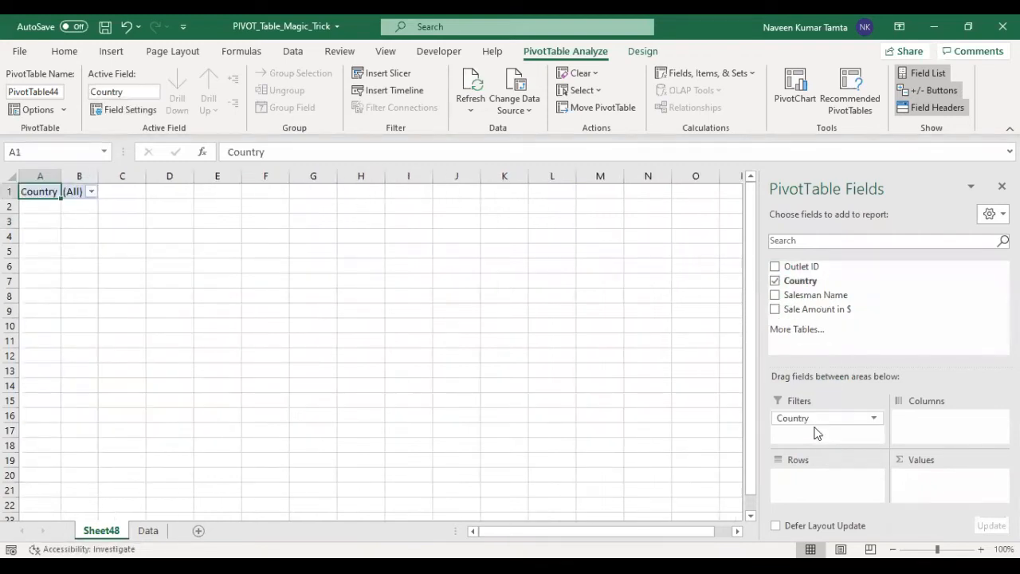
pyautogui.moveTo(837, 298); pyautogui.dragTo(835, 489)
pyautogui.moveTo(793, 311); pyautogui.dragTo(937, 484)
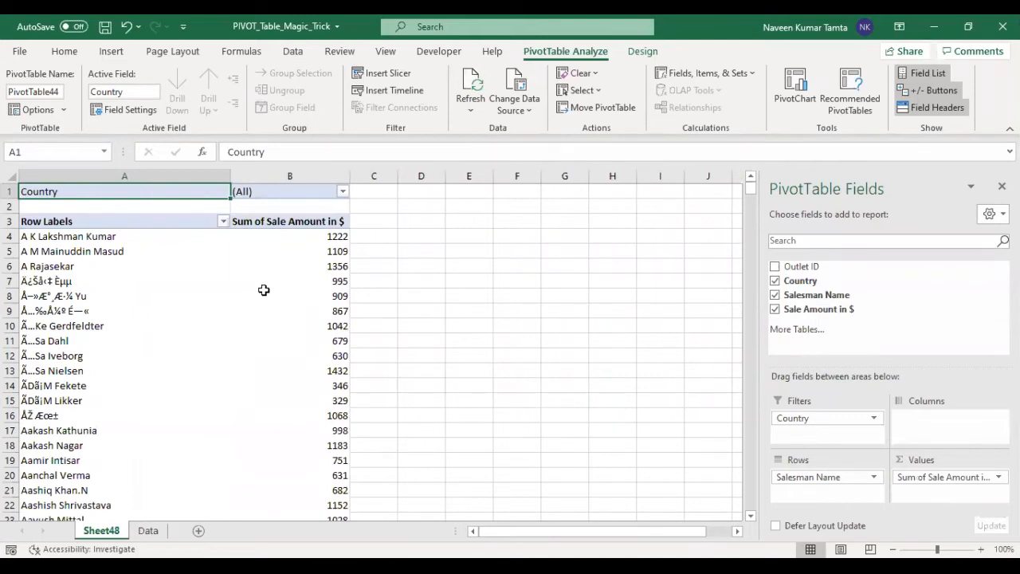
# Step: Enable the Classic PivotTable layout in the display options of the salesman PivotTable
pyautogui.click(127, 252)
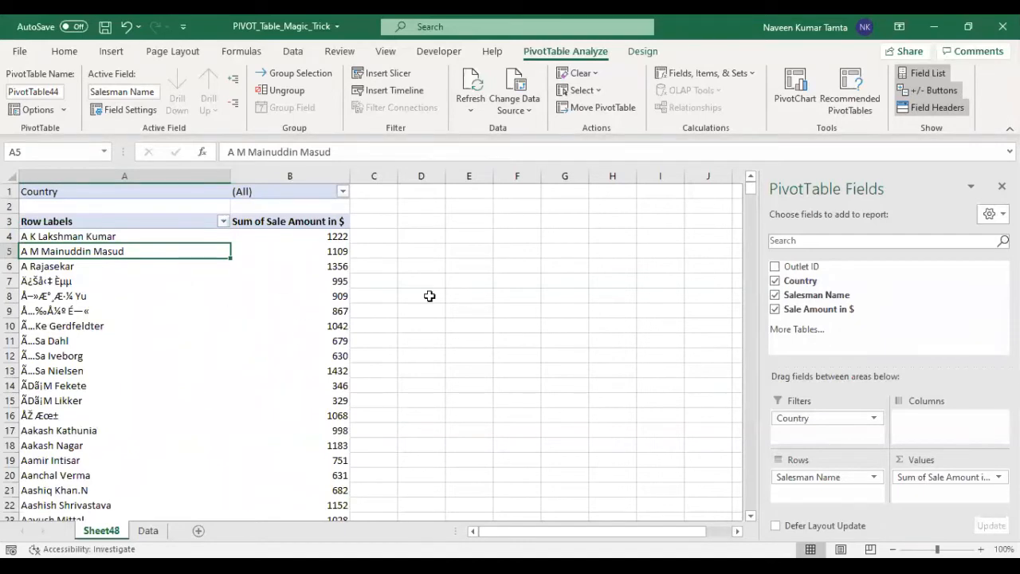
pyautogui.click(222, 311)
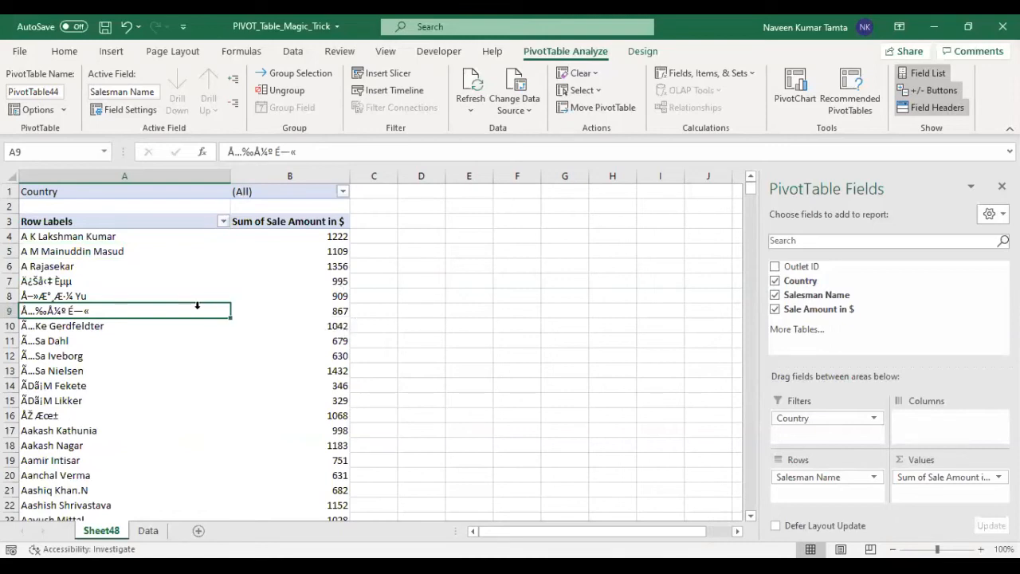
pyautogui.rightClick(197, 306)
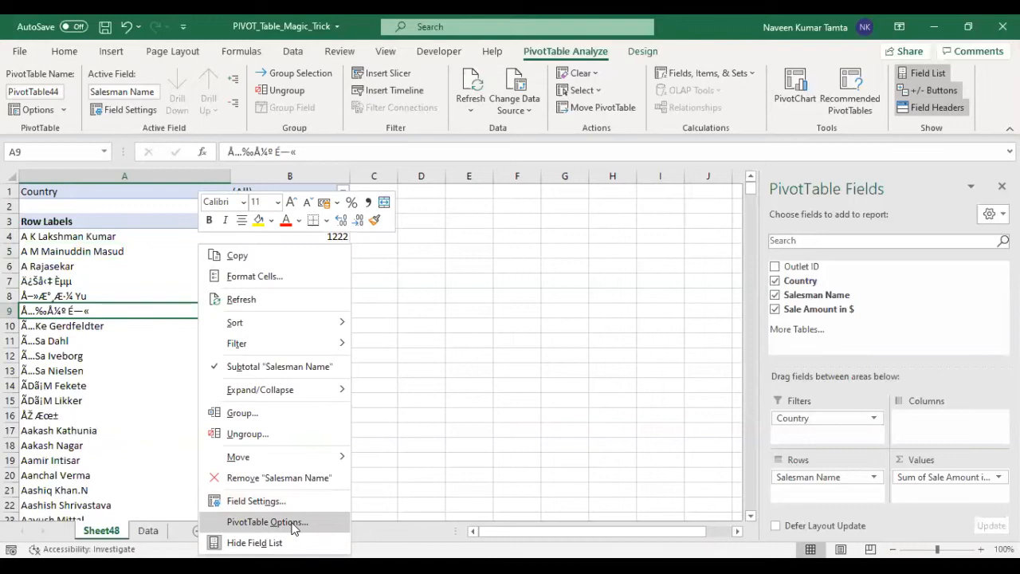
pyautogui.click(294, 525)
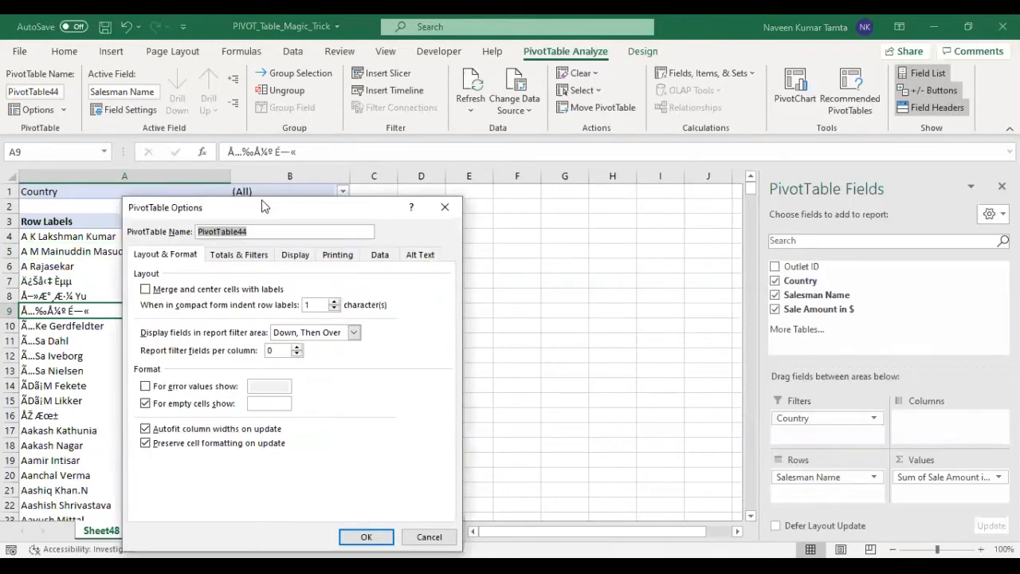
pyautogui.moveTo(264, 206); pyautogui.dragTo(346, 141)
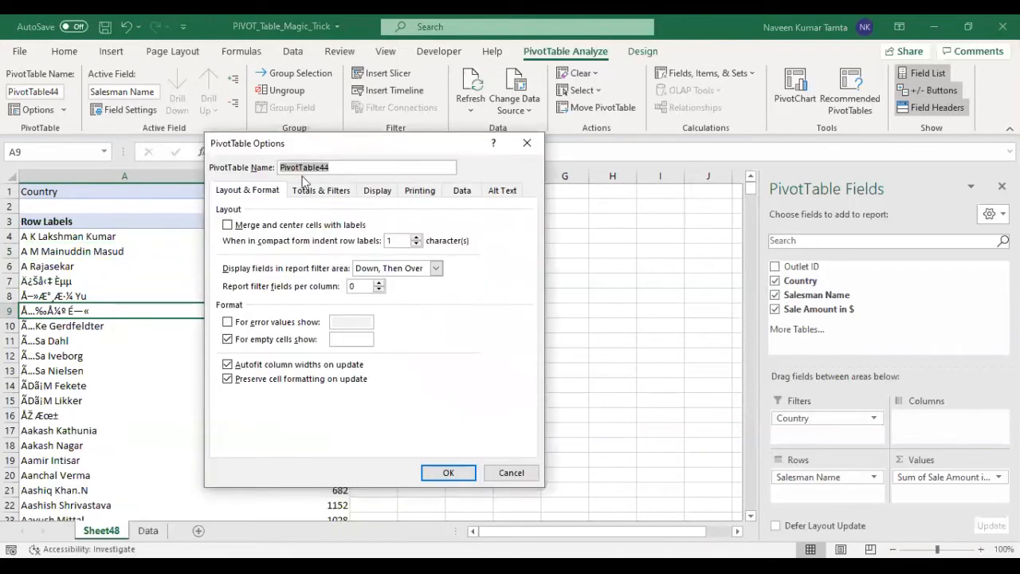
pyautogui.click(378, 195)
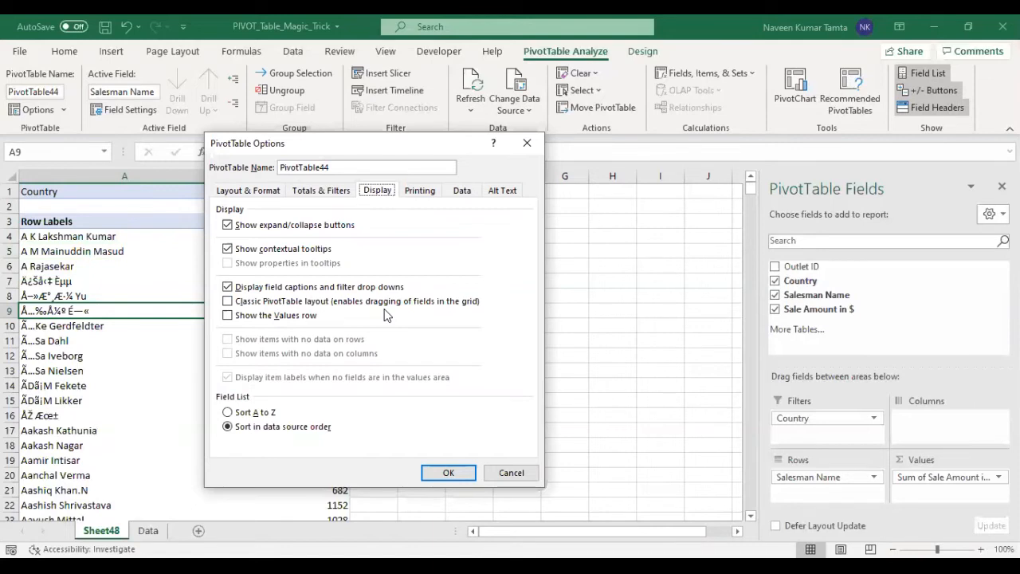
pyautogui.click(229, 302)
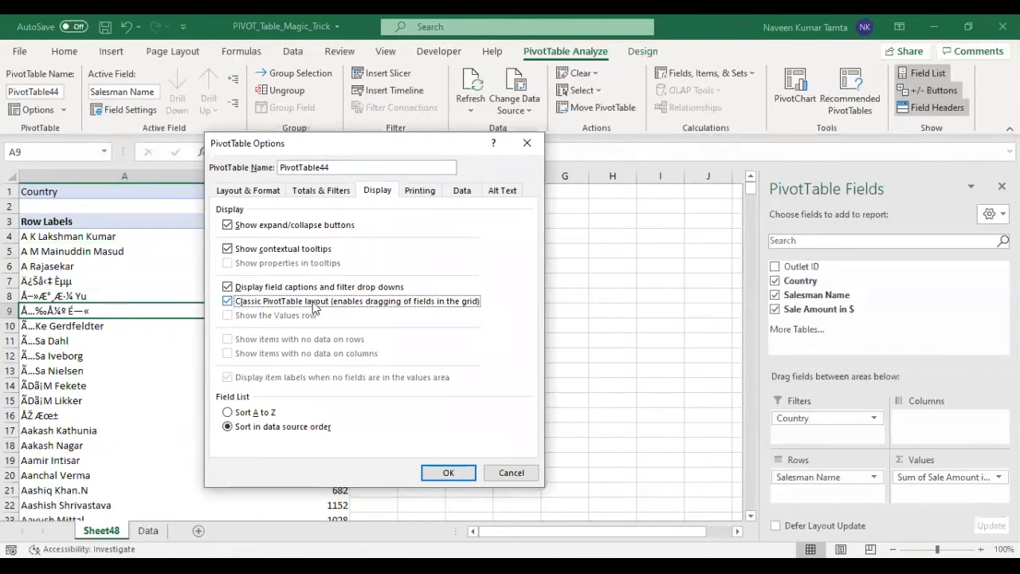
pyautogui.click(441, 476)
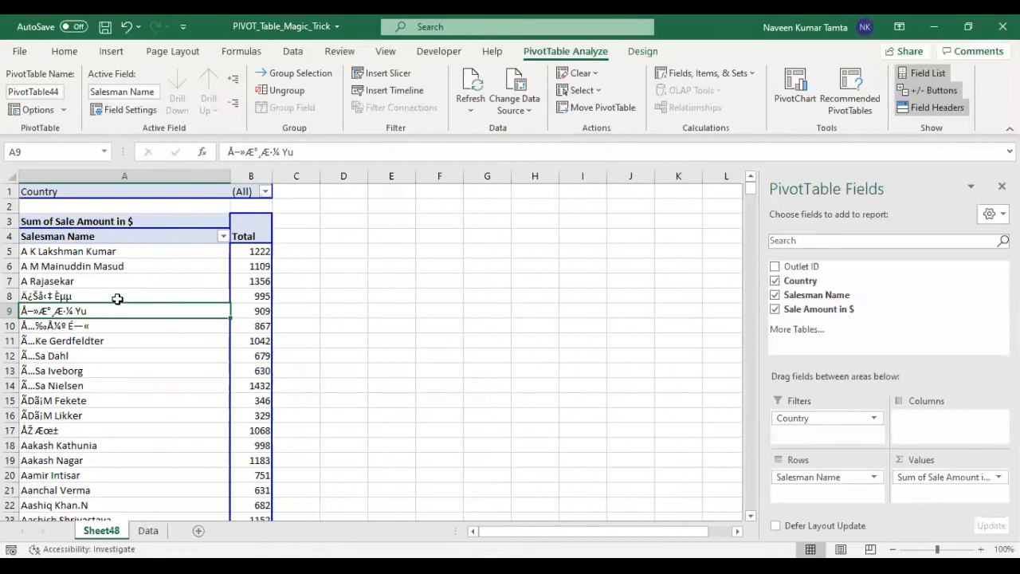
# Step: Generate a separate worksheet for every country with Show Report Filter Pages on the Country field
pyautogui.click(90, 238)
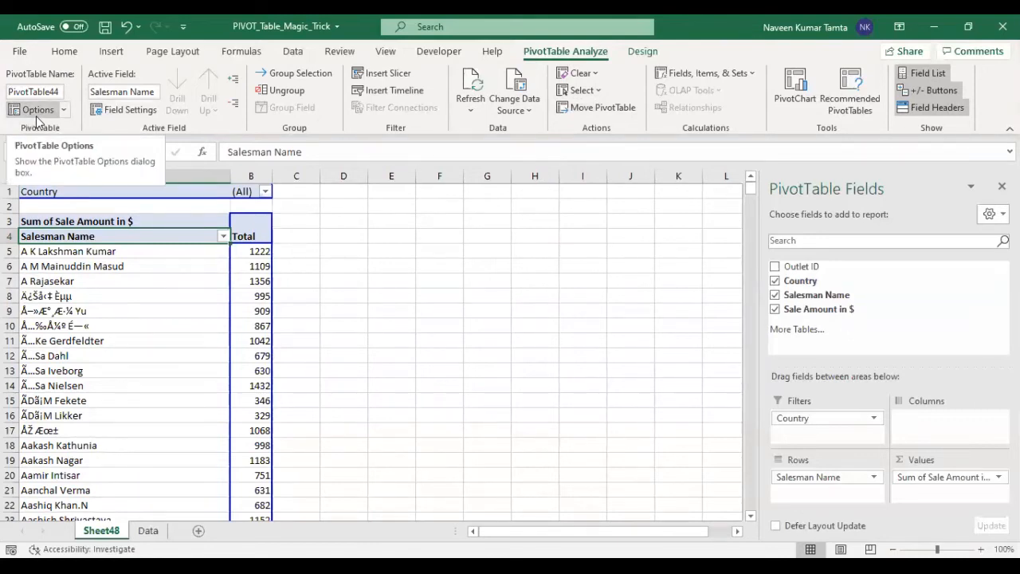
pyautogui.click(65, 112)
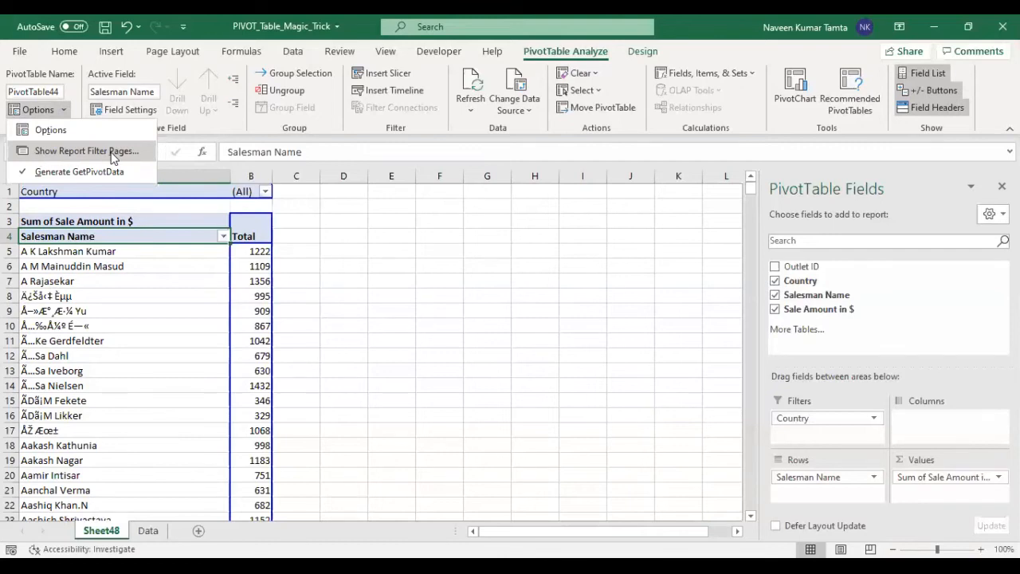
pyautogui.click(112, 152)
pyautogui.moveTo(332, 182); pyautogui.dragTo(466, 228)
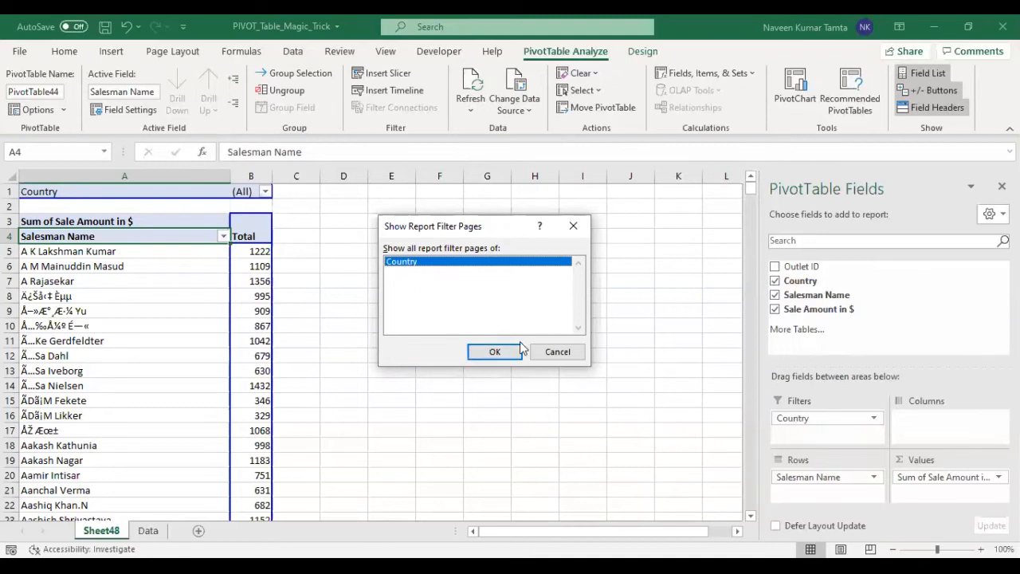
pyautogui.click(494, 353)
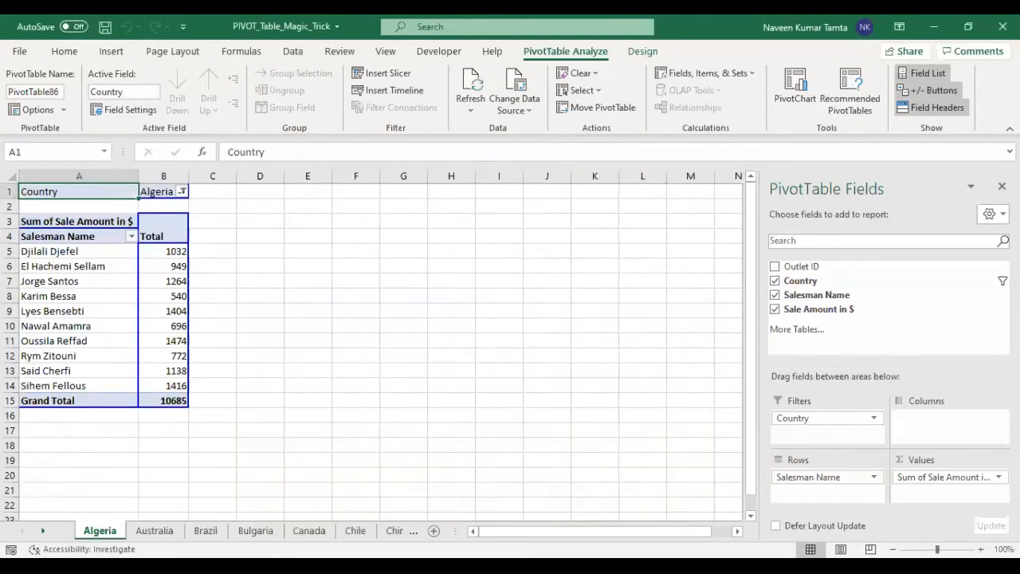
# Step: Look through the generated country worksheets from Algeria to Egypt and return to the Algeria sheet
pyautogui.hotkey('ctrl', 'pagedown')
pyautogui.hotkey('ctrl', 'pagedown')
pyautogui.hotkey('ctrl', 'pagedown')
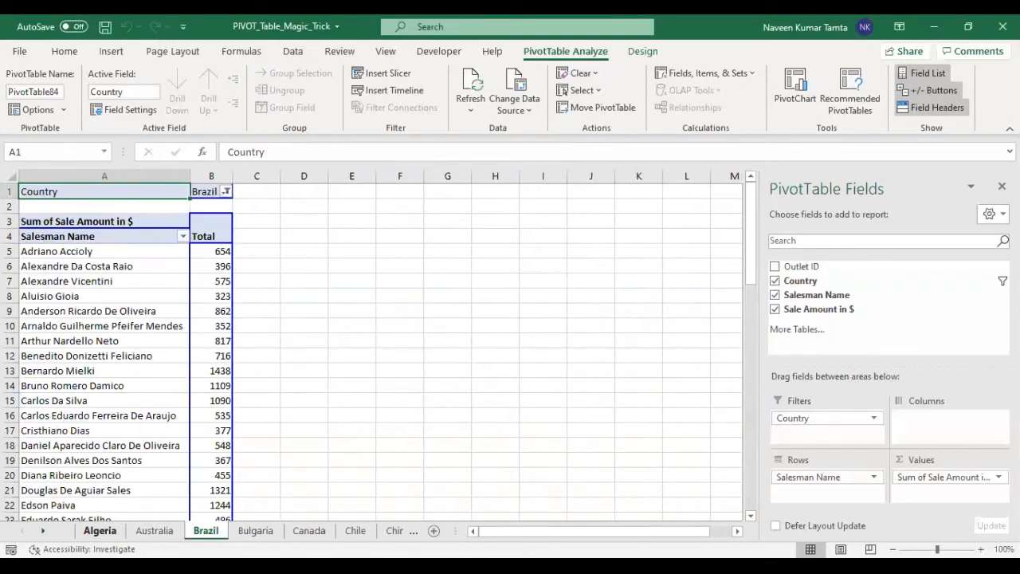
pyautogui.hotkey('ctrl', 'pagedown')
pyautogui.hotkey('ctrl', 'pagedown')
pyautogui.hotkey('ctrl', 'pagedown')
pyautogui.hotkey('ctrl', 'pagedown')
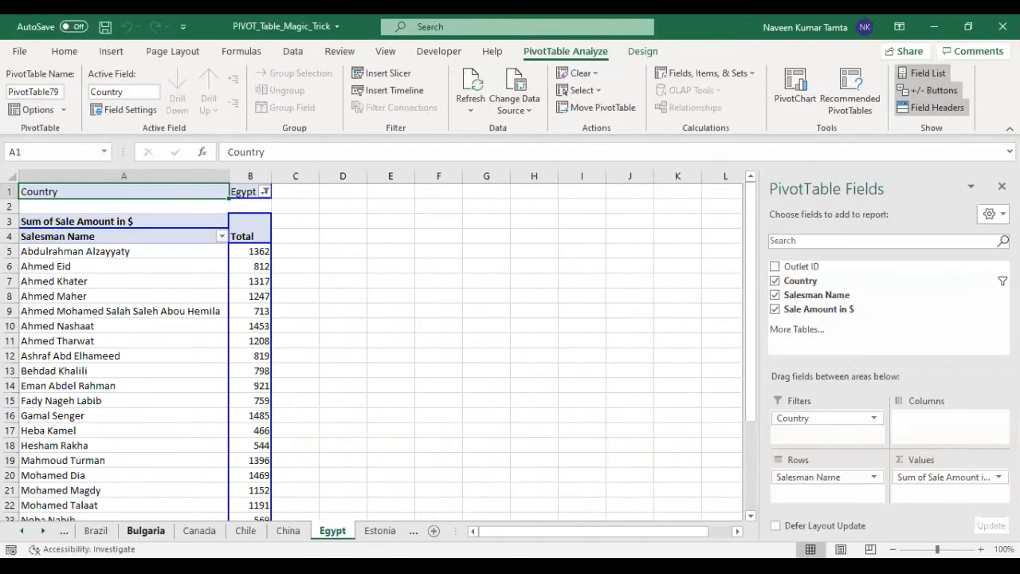
pyautogui.hotkey('ctrl', 'pageup')
pyautogui.hotkey('ctrl', 'pageup')
pyautogui.hotkey('ctrl', 'pageup')
pyautogui.hotkey('ctrl', 'pageup')
pyautogui.hotkey('ctrl', 'pageup')
pyautogui.hotkey('ctrl', 'pageup')
pyautogui.hotkey('ctrl', 'pageup')
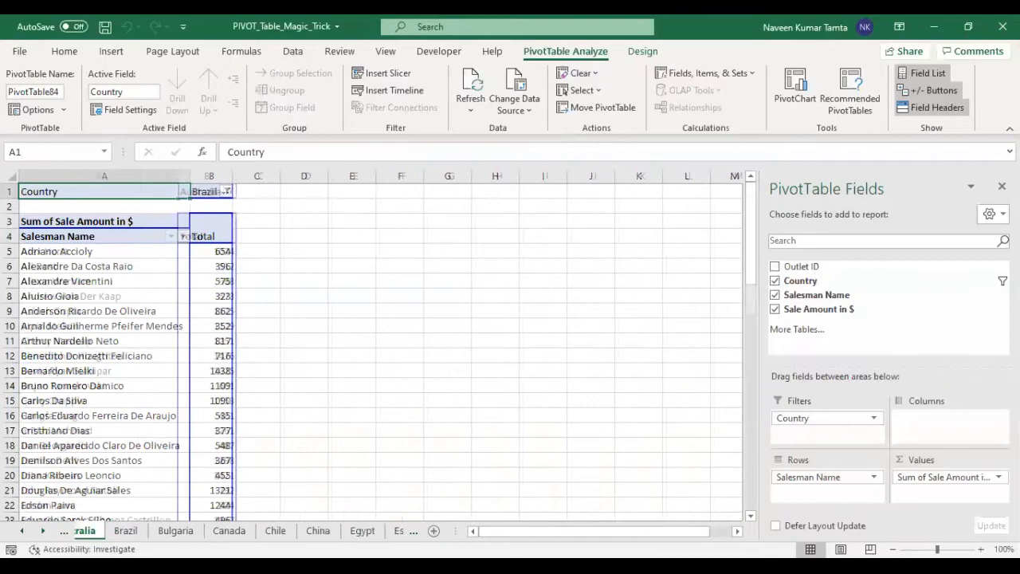
pyautogui.hotkey('ctrl', 'pagedown')
pyautogui.hotkey('ctrl', 'pagedown')
pyautogui.hotkey('ctrl', 'pagedown')
pyautogui.hotkey('ctrl', 'pagedown')
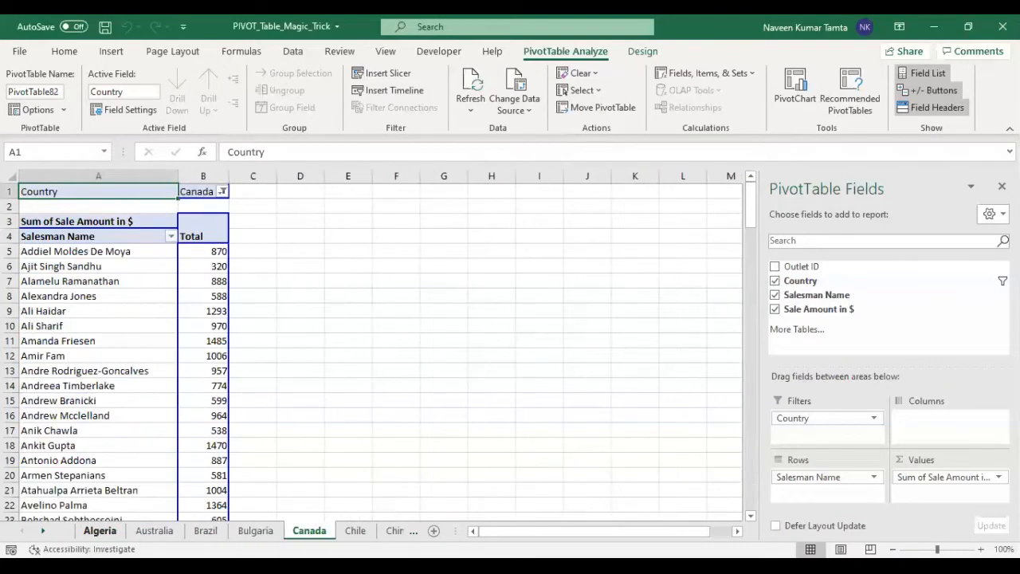
pyautogui.hotkey('ctrl', 'pagedown')
pyautogui.hotkey('ctrl', 'pagedown')
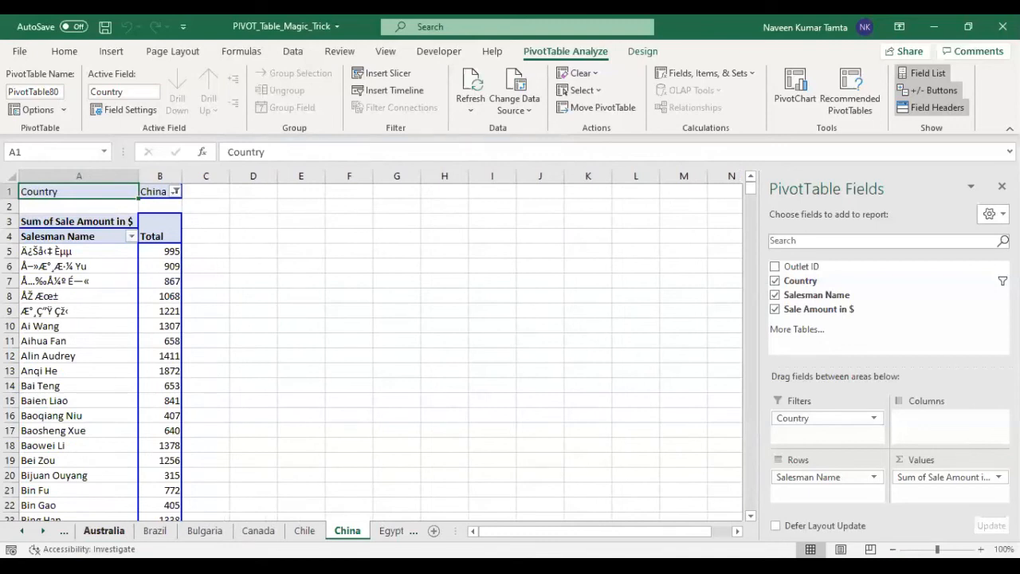
pyautogui.hotkey('ctrl', 'pageup')
pyautogui.hotkey('ctrl', 'pageup')
pyautogui.hotkey('ctrl', 'pageup')
pyautogui.hotkey('ctrl', 'pageup')
pyautogui.hotkey('ctrl', 'pageup')
pyautogui.hotkey('ctrl', 'pageup')
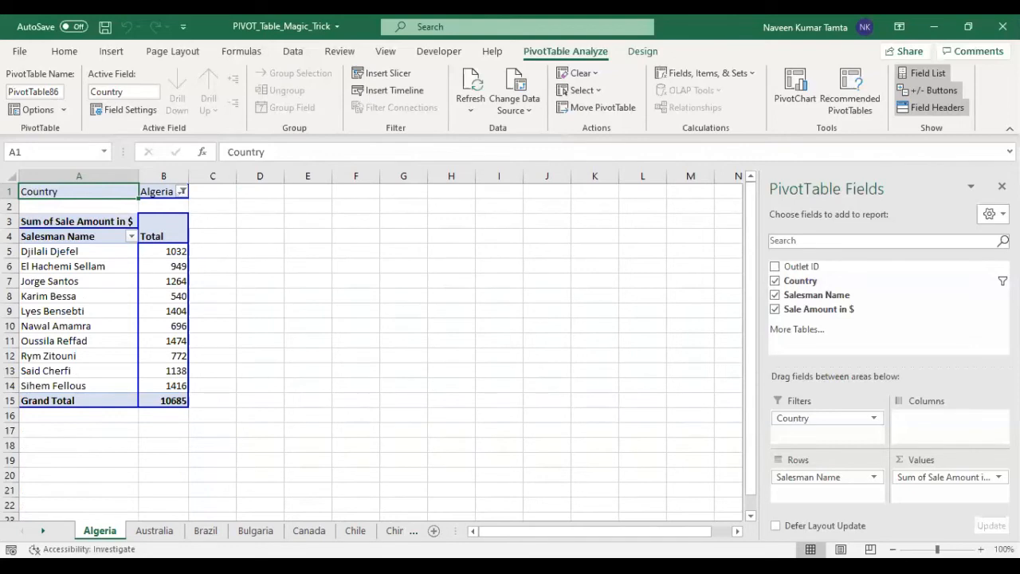
# Step: Examine the salesman names listed from A5 downward on the Algeria worksheet
pyautogui.press('Down')
pyautogui.press('Down')
pyautogui.press('Down')
pyautogui.press('Down')
pyautogui.hotkey('shift', 'Down')
pyautogui.hotkey('shift', 'Down')
pyautogui.hotkey('shift', 'Down')
pyautogui.hotkey('shift', 'Down')
pyautogui.hotkey('shift', 'Down')
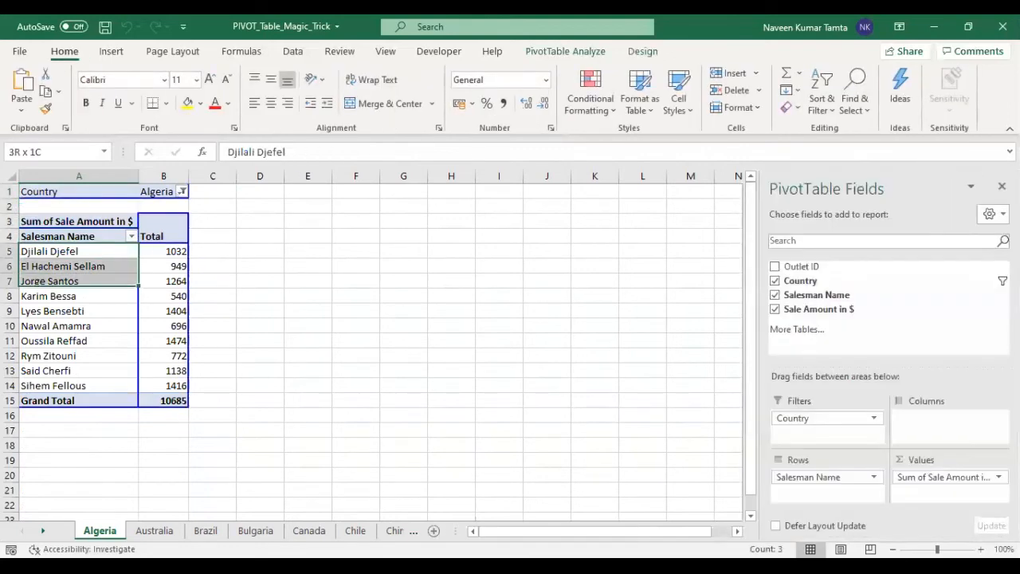
pyautogui.hotkey('shift', 'Down')
pyautogui.hotkey('shift', 'Down')
pyautogui.hotkey('shift', 'Down')
pyautogui.hotkey('shift', 'Down')
pyautogui.press('Up')
pyautogui.press('Down')
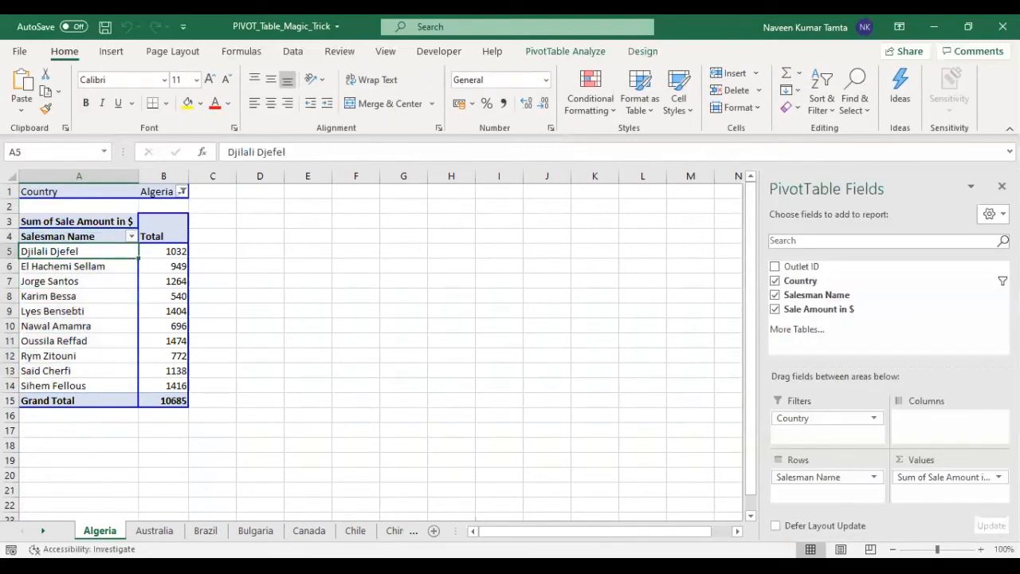
# Step: Go through Algeria's sale amounts in column B down to the Grand Total in B15
pyautogui.press('Right')
pyautogui.press('Down')
pyautogui.press('Down')
pyautogui.press('Down')
pyautogui.press('Down')
pyautogui.press('Down')
pyautogui.press('Down')
pyautogui.press('Down')
pyautogui.press('Down')
pyautogui.press('Down')
pyautogui.press('Down')
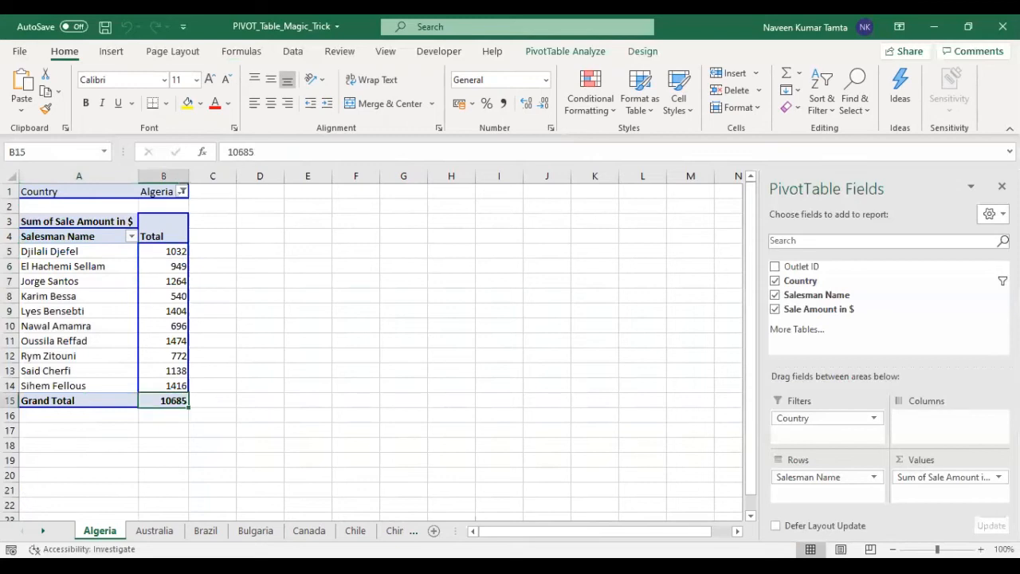
pyautogui.press('Left')
pyautogui.press('Right')
# Step: On the Australia worksheet, select the salesman list from A5 down to the Grand Total row to review it
pyautogui.hotkey('ctrl', 'pagedown')
pyautogui.press('Down')
pyautogui.press('Down')
pyautogui.press('Down')
pyautogui.press('Down')
pyautogui.press('Down')
pyautogui.press('Down')
pyautogui.press('Up')
pyautogui.press('Up')
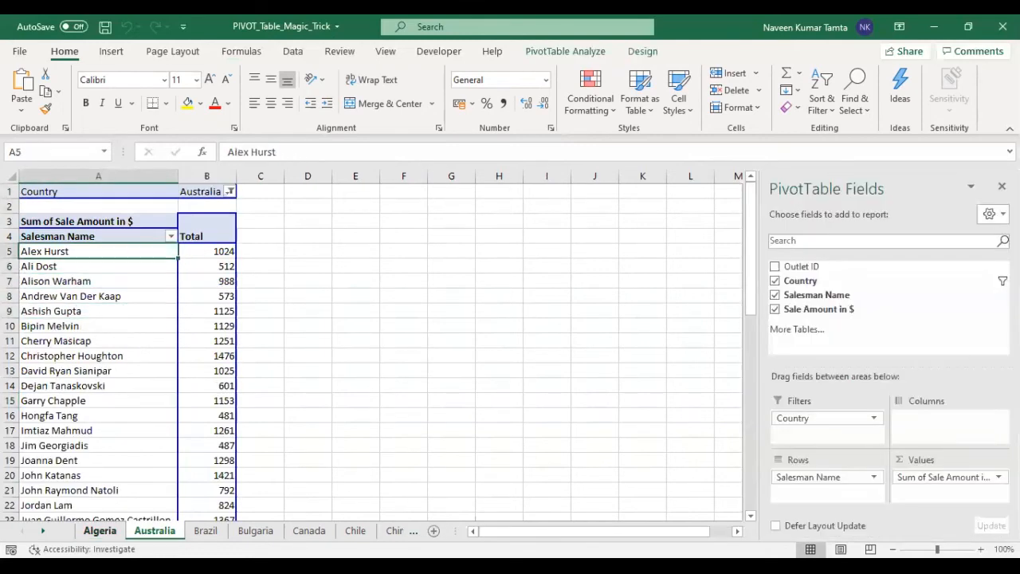
pyautogui.hotkey('shift', 'Down')
pyautogui.hotkey('shift', 'Down')
pyautogui.hotkey('shift', 'Down')
pyautogui.hotkey('shift', 'Down')
pyautogui.hotkey('shift', 'Down')
pyautogui.hotkey('shift', 'Down')
pyautogui.hotkey('shift', 'Down')
pyautogui.hotkey('shift', 'Down')
pyautogui.hotkey('shift', 'Down')
pyautogui.hotkey('shift', 'Down')
pyautogui.hotkey('shift', 'Down')
pyautogui.hotkey('shift', 'Down')
pyautogui.hotkey('shift', 'Down')
pyautogui.hotkey('shift', 'Down')
pyautogui.hotkey('shift', 'Down')
pyautogui.hotkey('shift', 'Down')
pyautogui.hotkey('shift', 'Down')
pyautogui.hotkey('shift', 'Down')
pyautogui.hotkey('shift', 'Down')
pyautogui.hotkey('shift', 'Down')
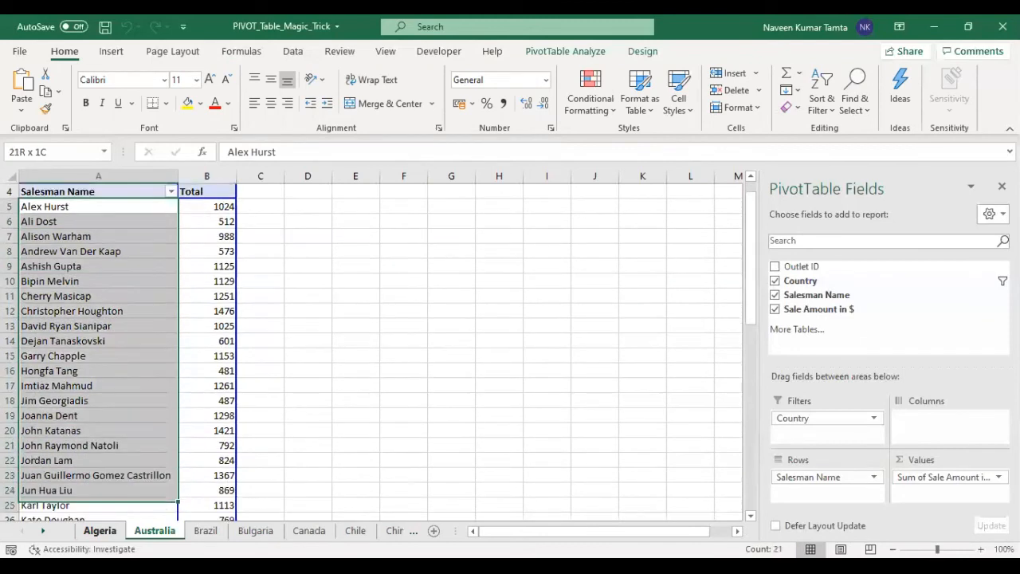
pyautogui.hotkey('shift', 'Down')
pyautogui.hotkey('shift', 'Down')
pyautogui.hotkey('shift', 'Down')
pyautogui.hotkey('shift', 'Down')
pyautogui.hotkey('shift', 'Down')
pyautogui.hotkey('shift', 'Down')
pyautogui.hotkey('shift', 'Down')
pyautogui.hotkey('shift', 'Down')
pyautogui.hotkey('shift', 'Down')
pyautogui.hotkey('shift', 'Down')
pyautogui.hotkey('shift', 'Down')
pyautogui.hotkey('shift', 'Down')
pyautogui.hotkey('shift', 'Down')
pyautogui.hotkey('shift', 'Down')
pyautogui.moveTo(178, 515); pyautogui.dragTo(178, 332)
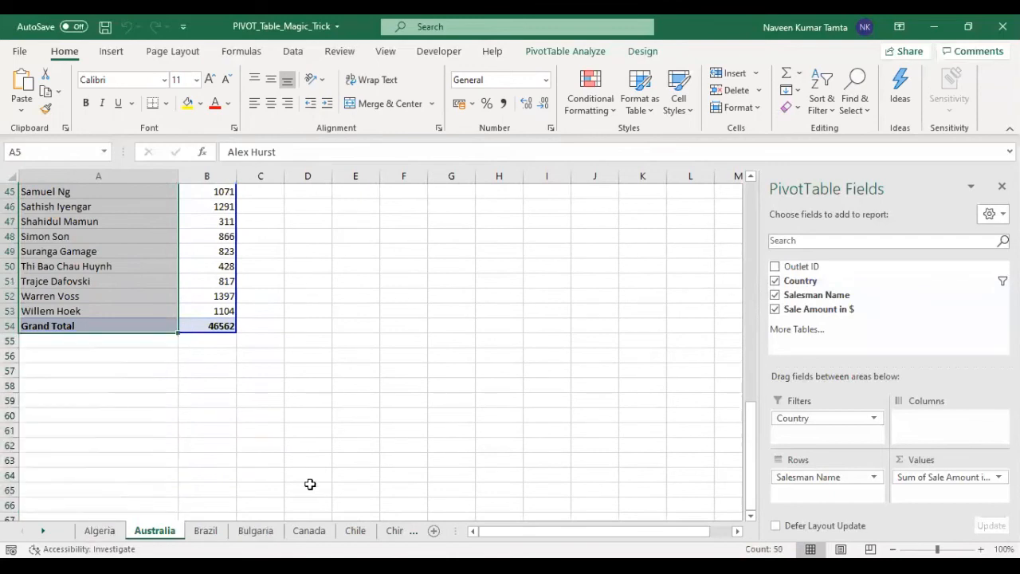
# Step: Browse the country worksheets after Australia to check their PivotTables, then go back to the Algeria sheet
pyautogui.hotkey('ctrl', 'pagedown')
pyautogui.hotkey('ctrl', 'pagedown')
pyautogui.hotkey('ctrl', 'pagedown')
pyautogui.hotkey('ctrl', 'pagedown')
pyautogui.hotkey('ctrl', 'pagedown')
pyautogui.hotkey('ctrl', 'pagedown')
pyautogui.hotkey('ctrl', 'pagedown')
pyautogui.hotkey('ctrl', 'pagedown')
pyautogui.hotkey('ctrl', 'pagedown')
pyautogui.hotkey('ctrl', 'pagedown')
pyautogui.hotkey('ctrl', 'pagedown')
pyautogui.hotkey('ctrl', 'pageup')
pyautogui.hotkey('ctrl', 'pageup')
pyautogui.hotkey('ctrl', 'pageup')
pyautogui.hotkey('ctrl', 'pageup')
pyautogui.hotkey('ctrl', 'pageup')
pyautogui.hotkey('ctrl', 'pageup')
pyautogui.hotkey('ctrl', 'pageup')
pyautogui.hotkey('ctrl', 'pageup')
pyautogui.hotkey('ctrl', 'pageup')
pyautogui.hotkey('ctrl', 'pageup')
pyautogui.hotkey('ctrl', 'pageup')
pyautogui.hotkey('ctrl', 'pageup')
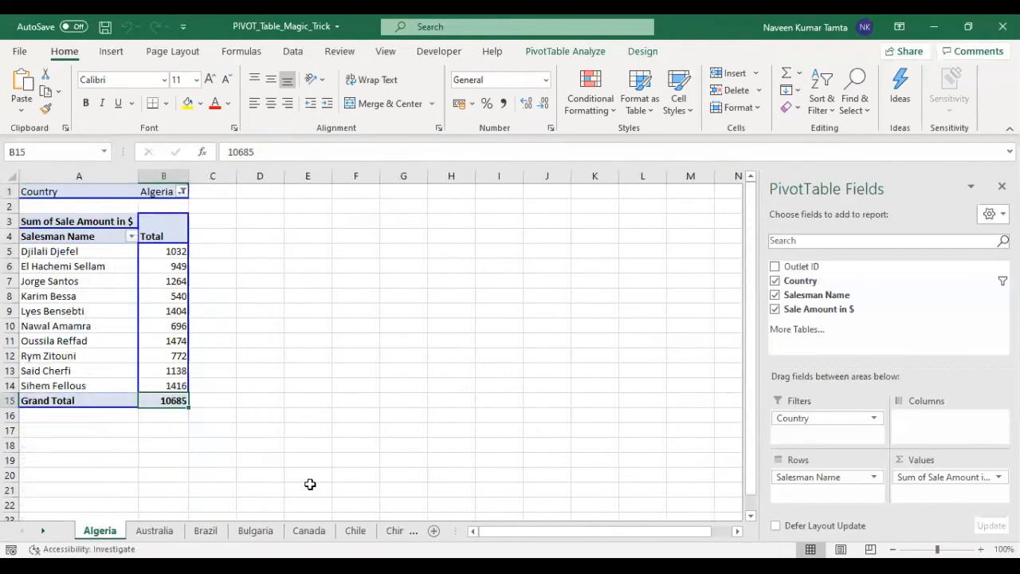